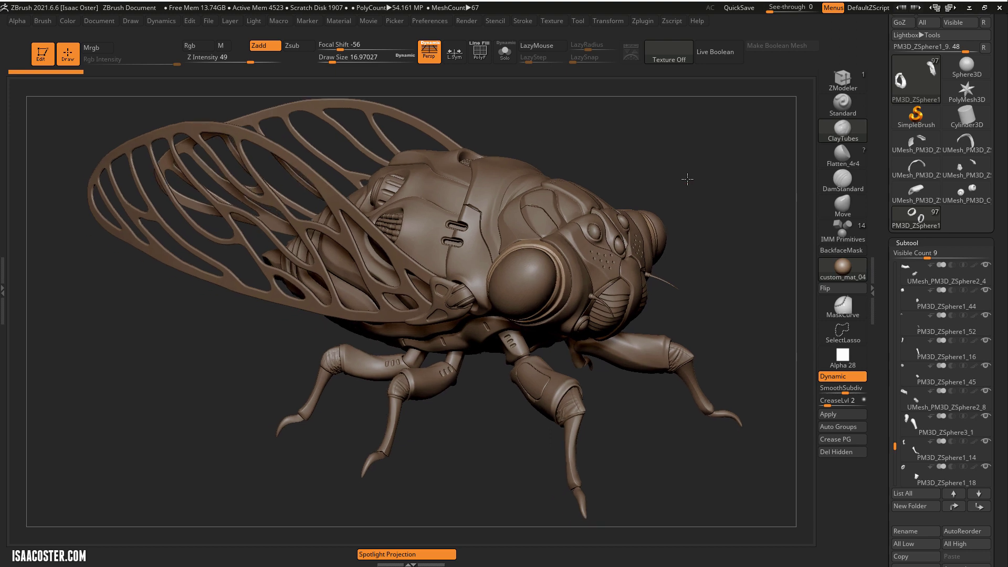
drag(453, 445, 487, 453)
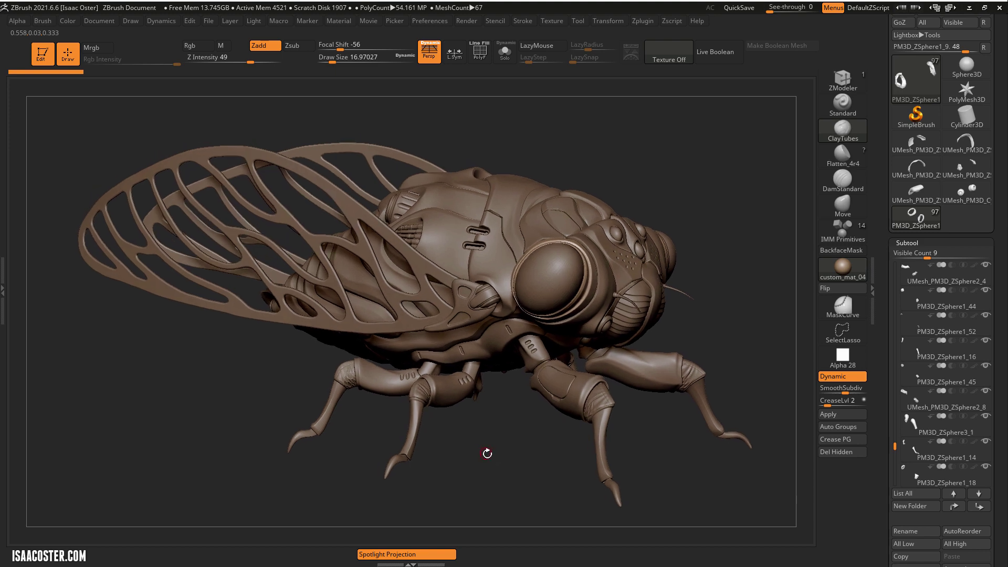
drag(277, 403, 266, 405)
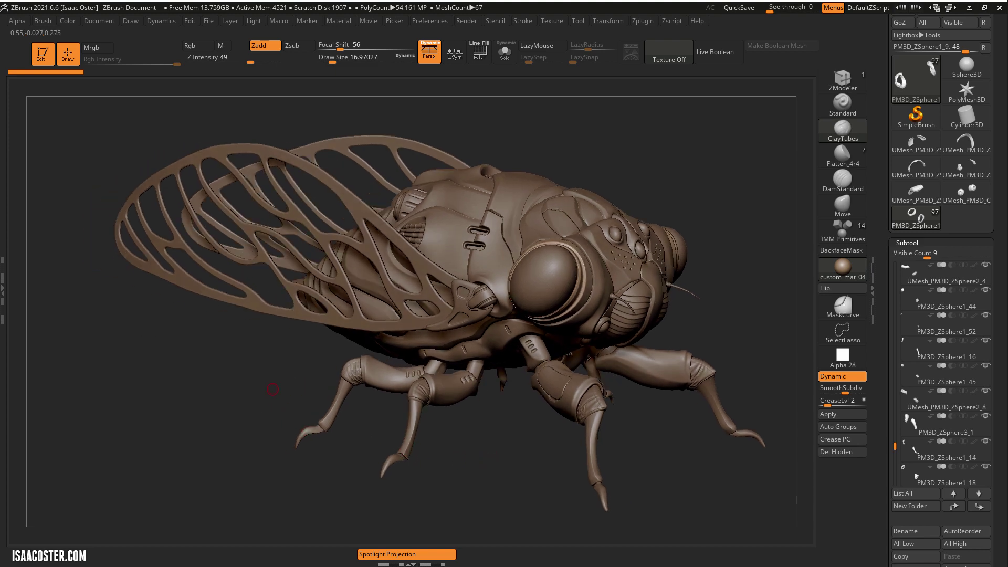
Switch to the browser and look through the Hard Surface Modeling with Zbrush Part 1 and Part 2 video playlists
drag(0, 19, 201, 60)
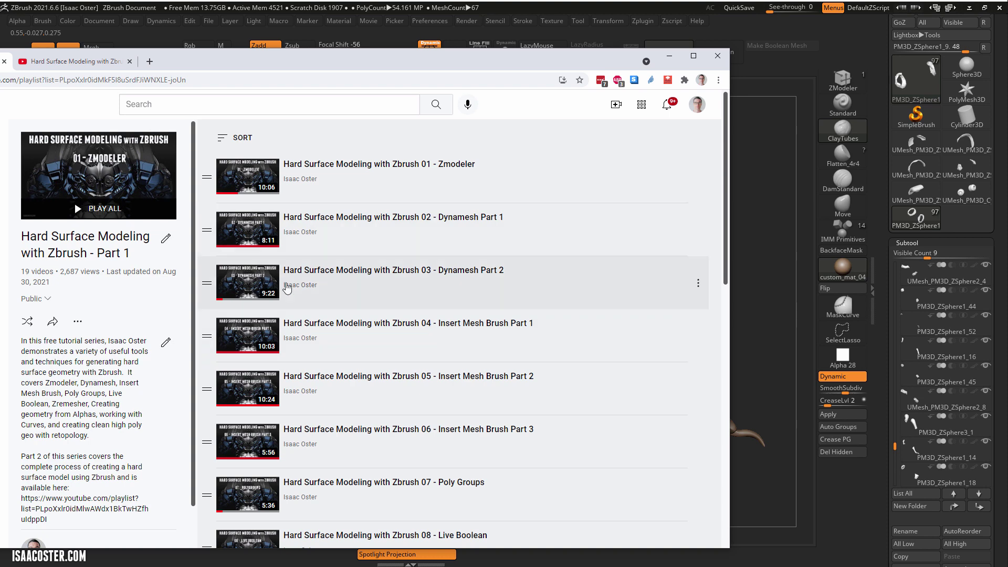
scroll(371, 315, down, 8)
scroll(372, 311, down, 4)
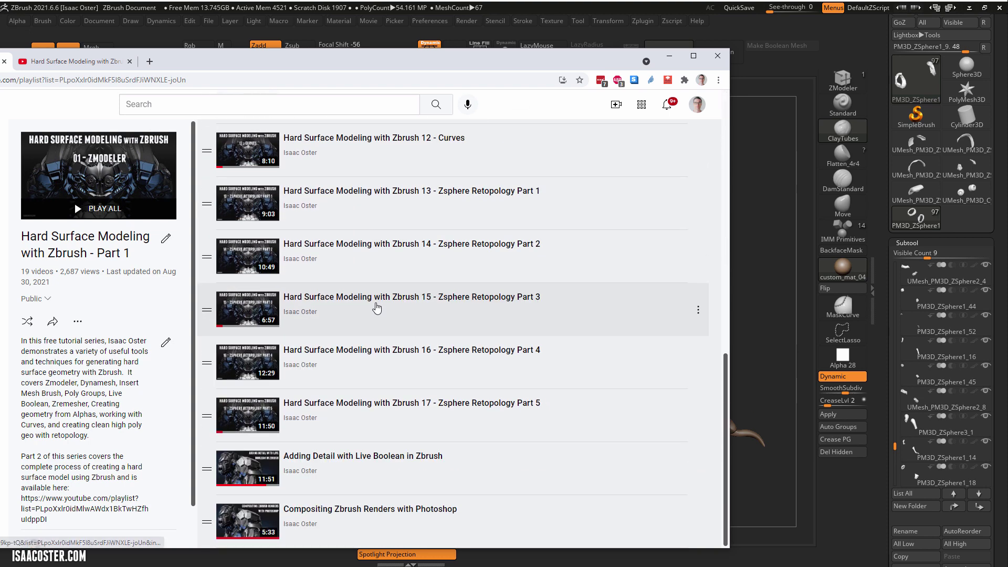
scroll(376, 308, up, 12)
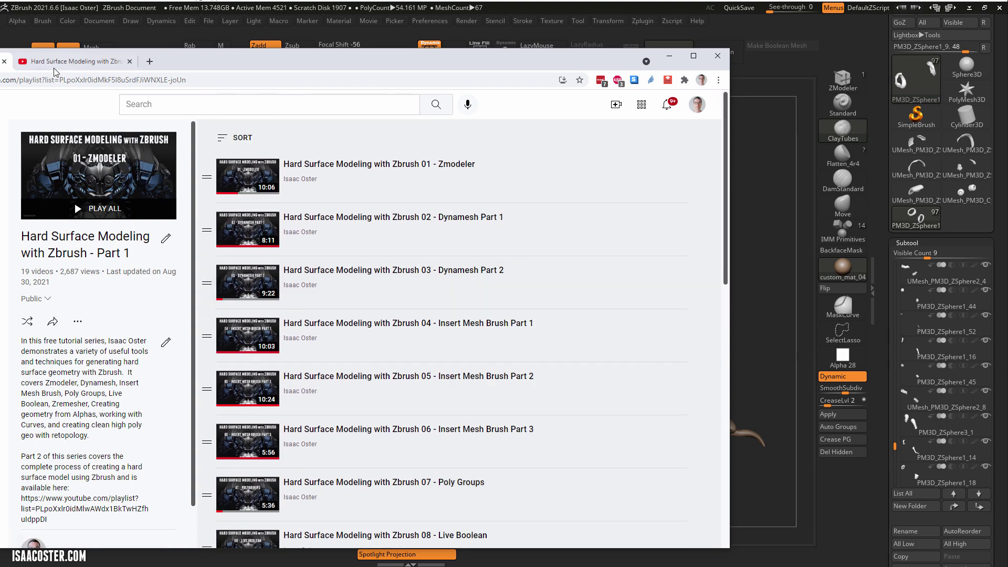
click(61, 65)
scroll(402, 318, down, 8)
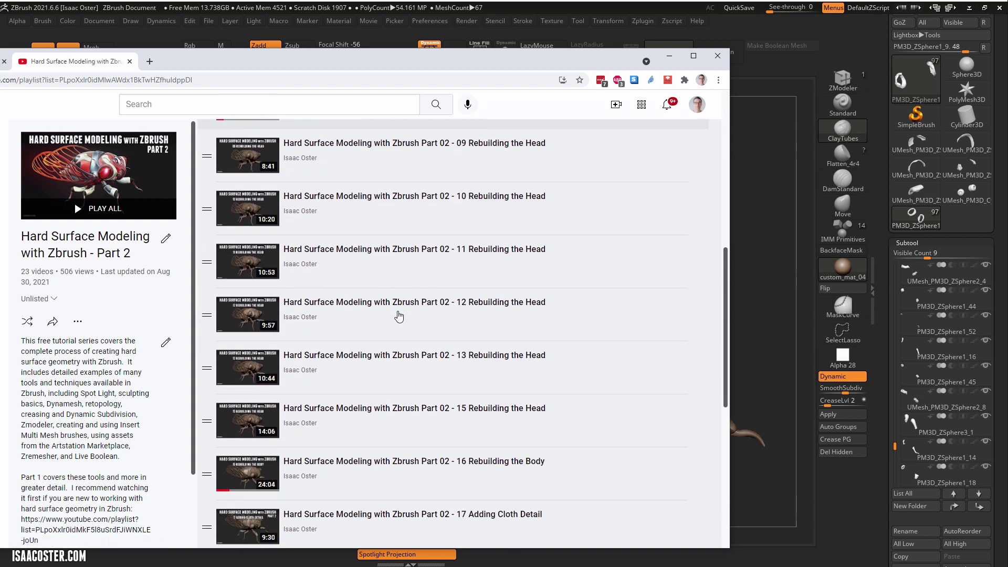
scroll(399, 315, down, 7)
drag(286, 59, 331, 35)
drag(408, 33, 0, 32)
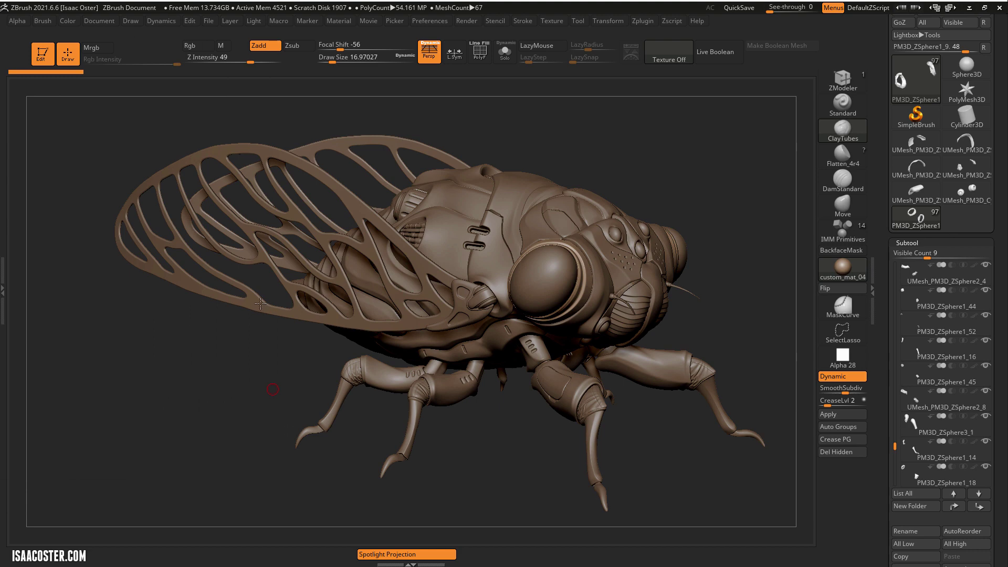
drag(234, 368, 182, 387)
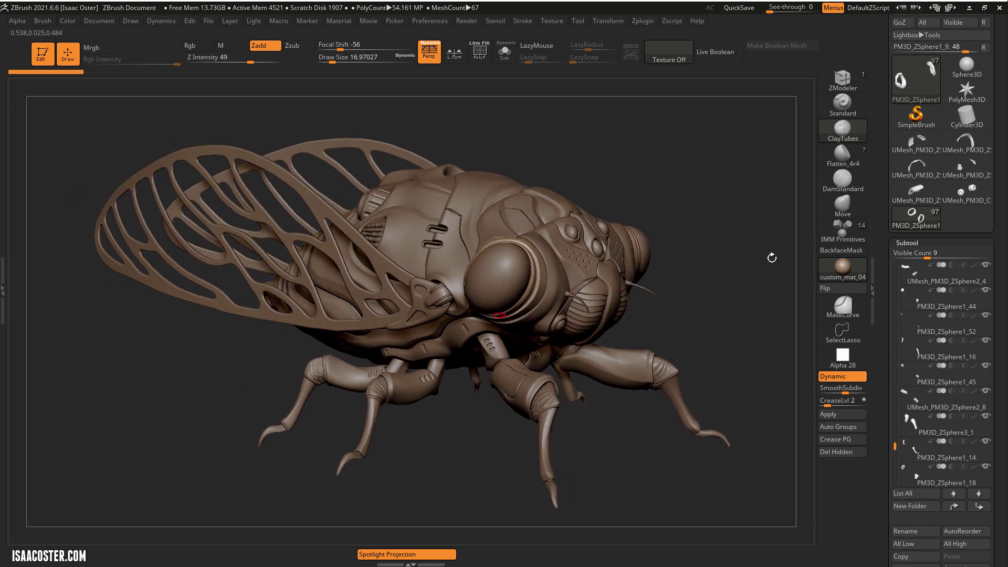
drag(772, 257, 725, 280)
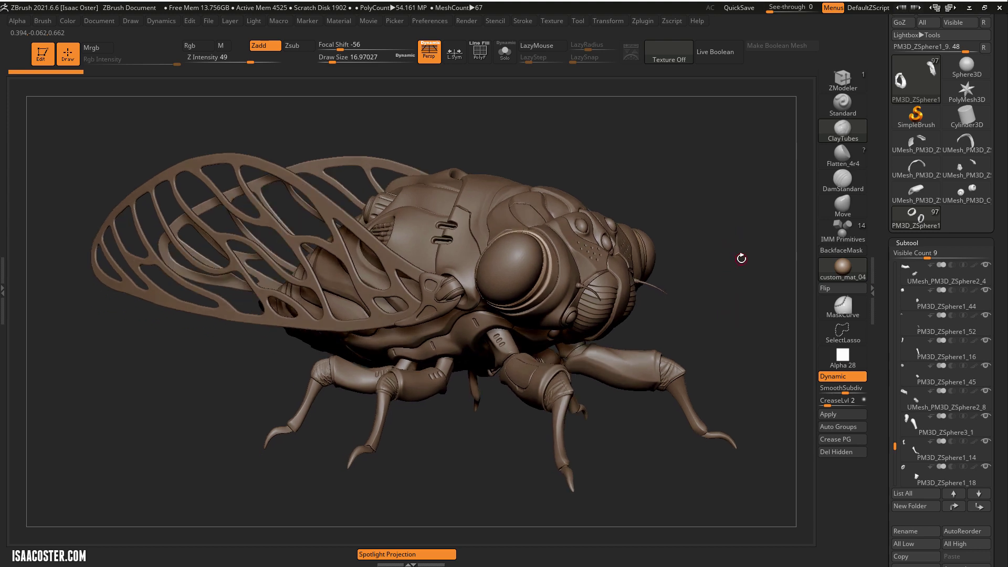
drag(736, 256, 711, 286)
key(ctrl+shift)
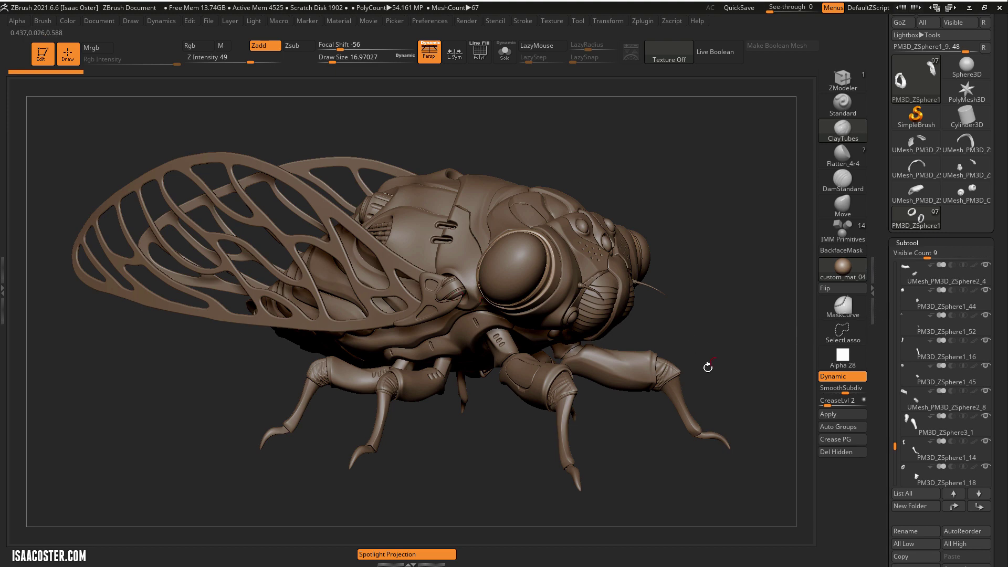
drag(699, 306, 713, 330)
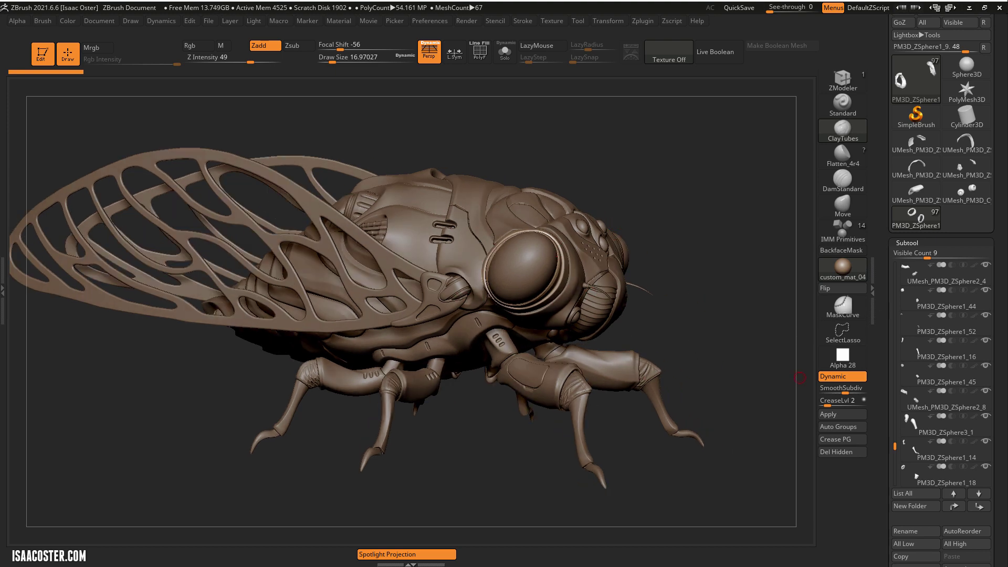
Select the front leg joint cuffs, PM3D_ZSphere1_18, on the model and move that subtool to the end of the subtool list
scroll(899, 274, down, 3)
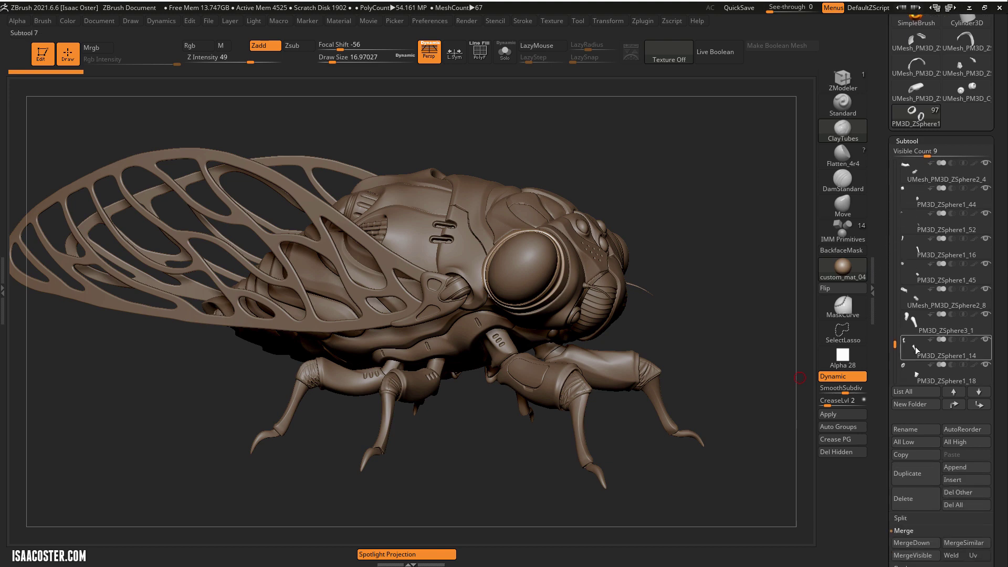
mouse_move(895, 343)
mouse_down()
mouse_move(895, 334)
mouse_move(895, 348)
mouse_up()
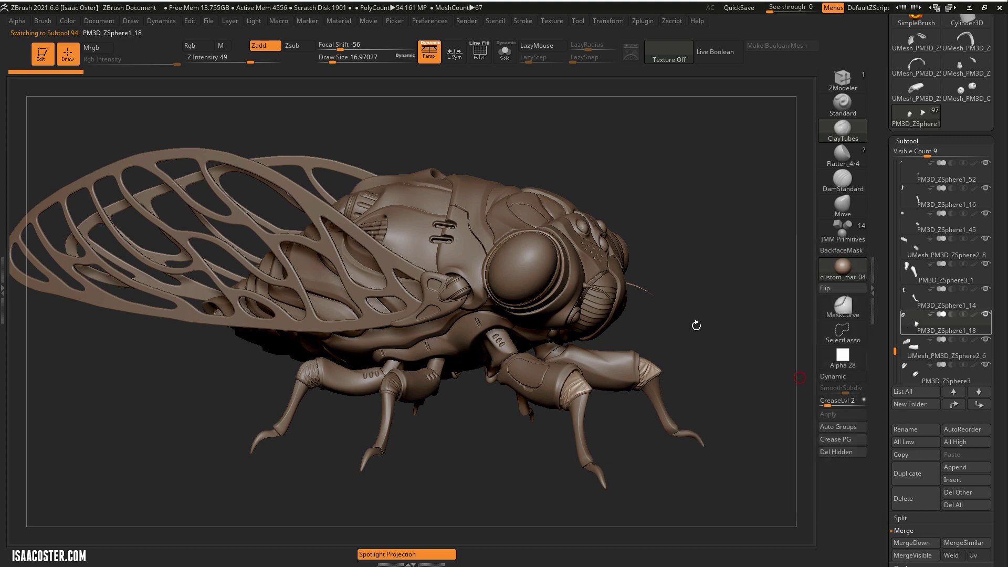
alt+click(646, 361)
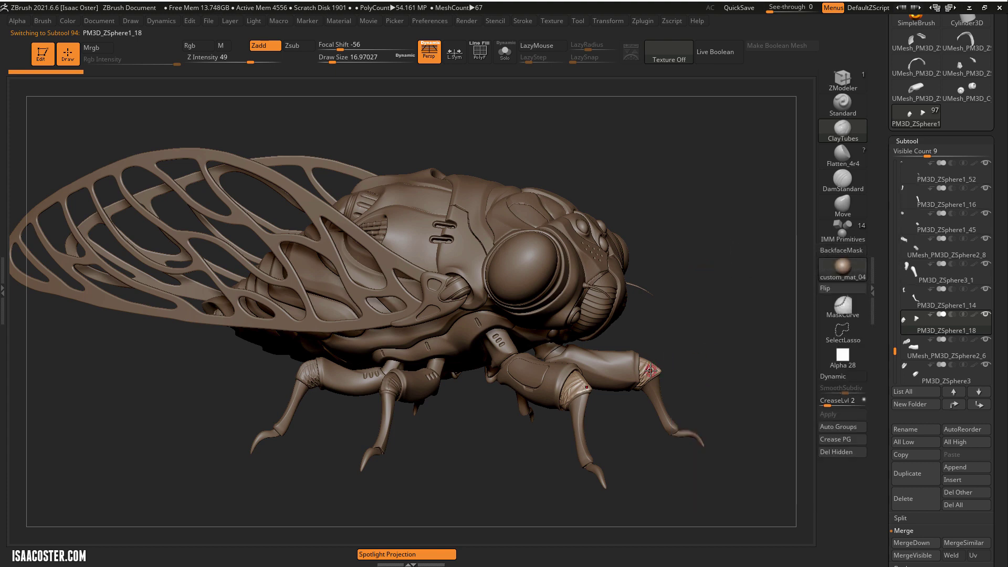
alt+click(655, 396)
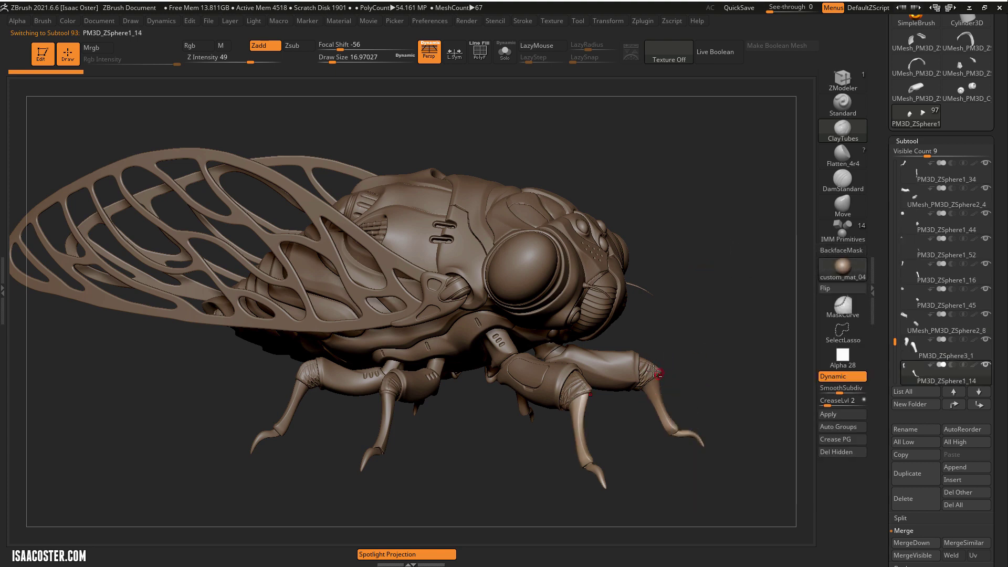
alt+click(657, 372)
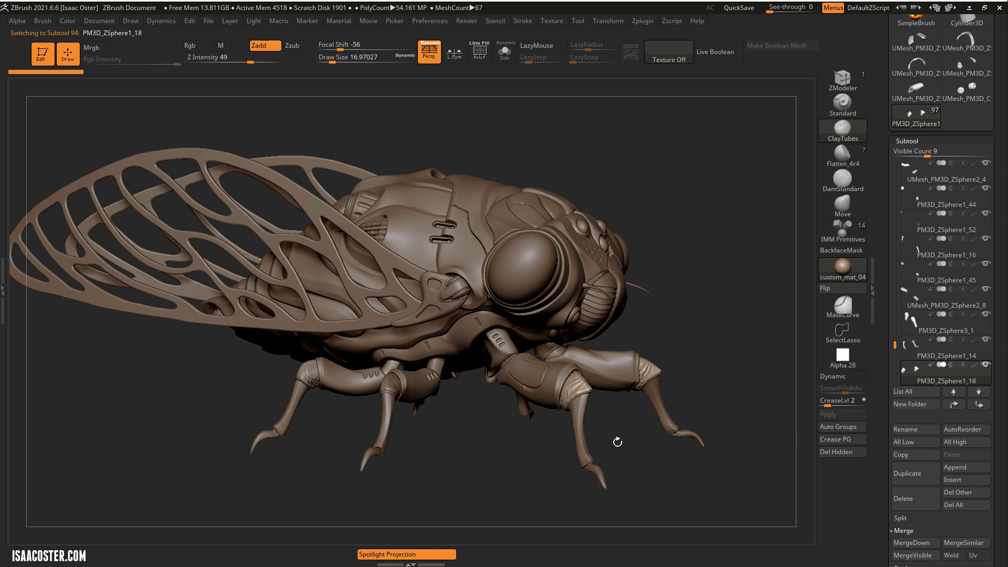
shift+click(978, 405)
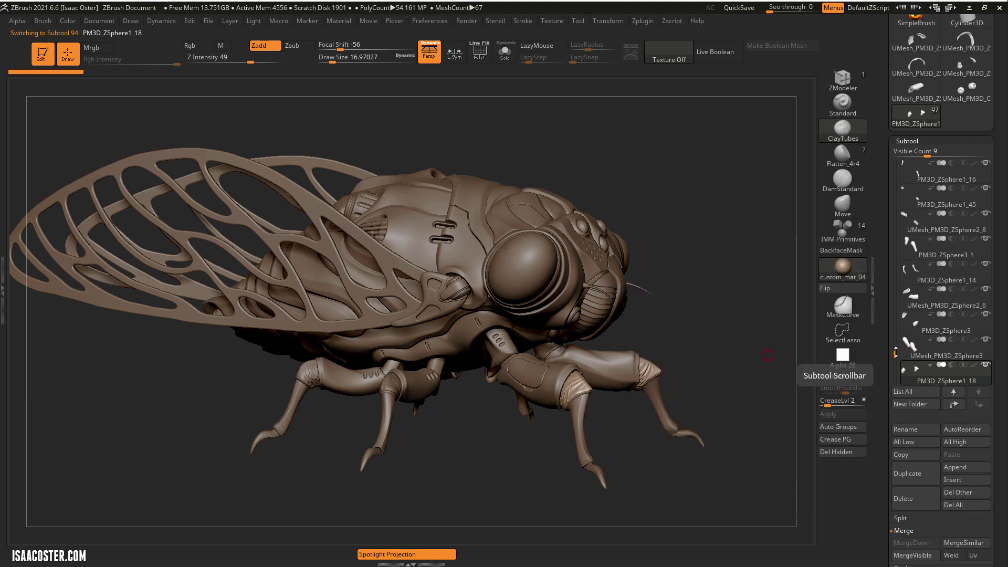
Select the wing joint subtool PM3D_ZSphere2_4 at the base of the wing on the model
drag(677, 247, 672, 250)
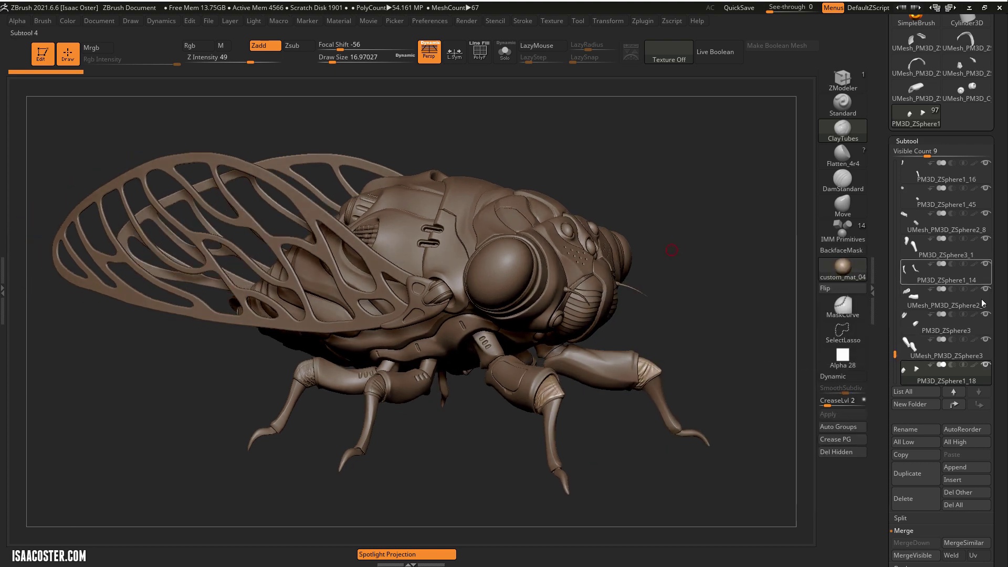
drag(782, 320, 700, 228)
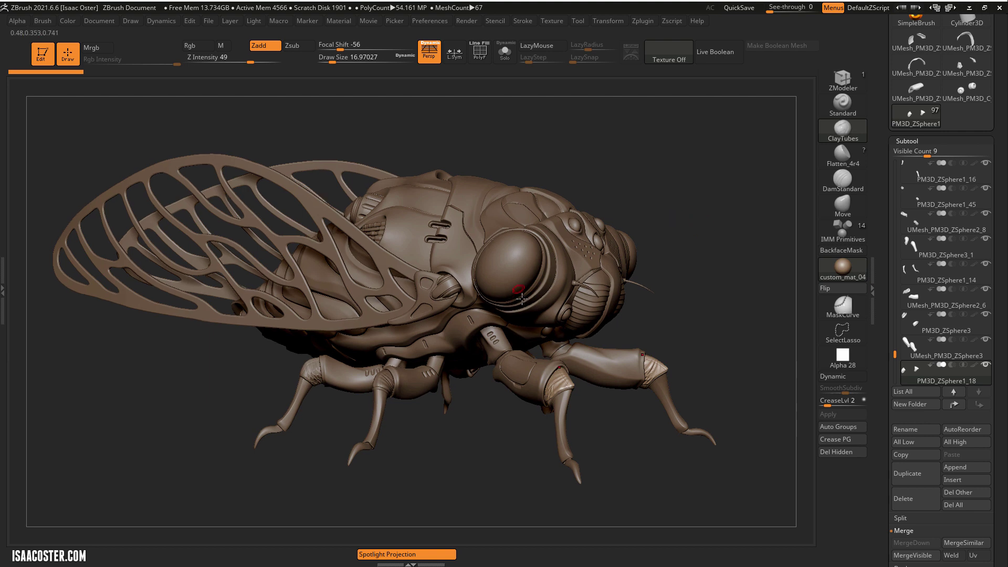
alt+drag(607, 244, 613, 244)
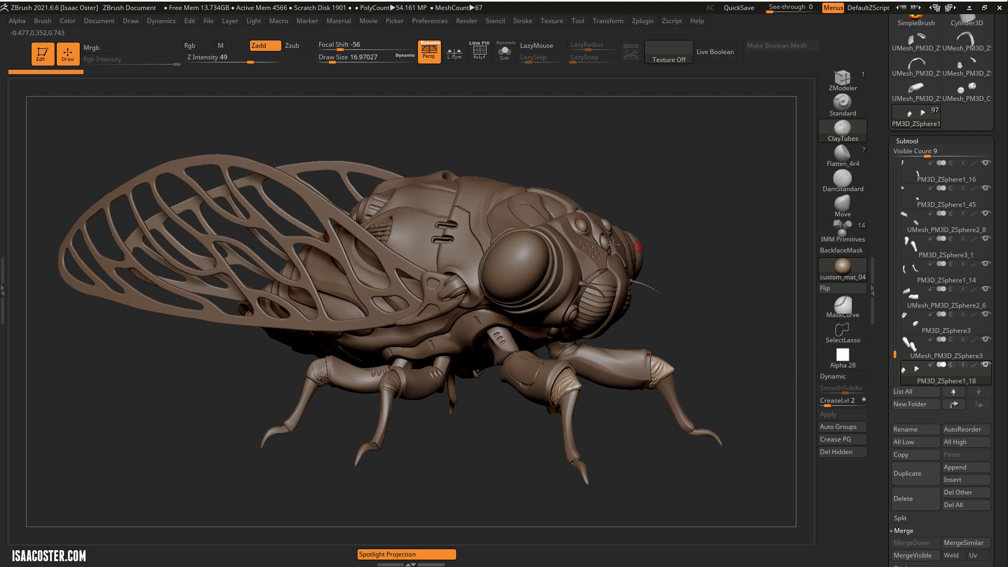
alt+click(457, 287)
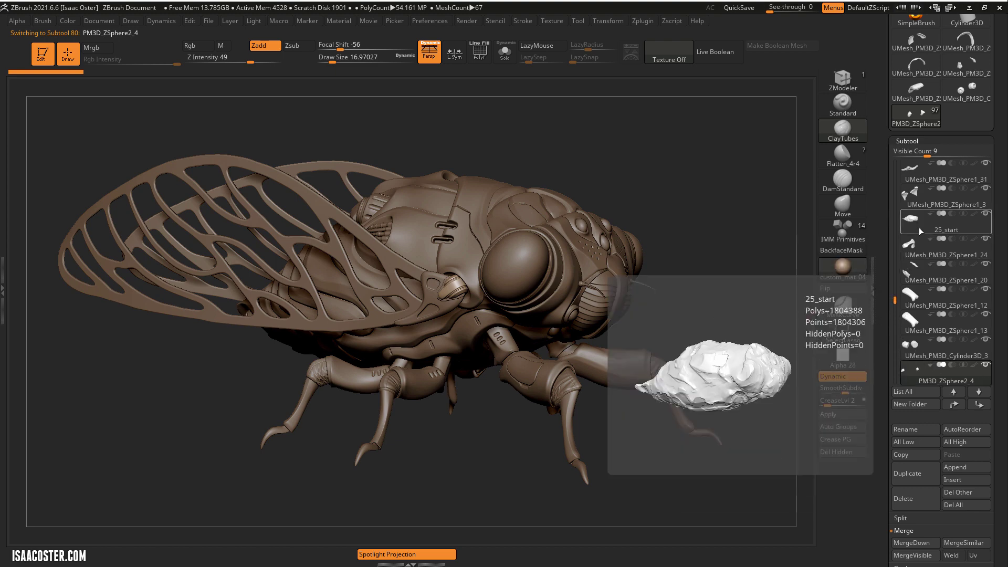
mouse_move(920, 266)
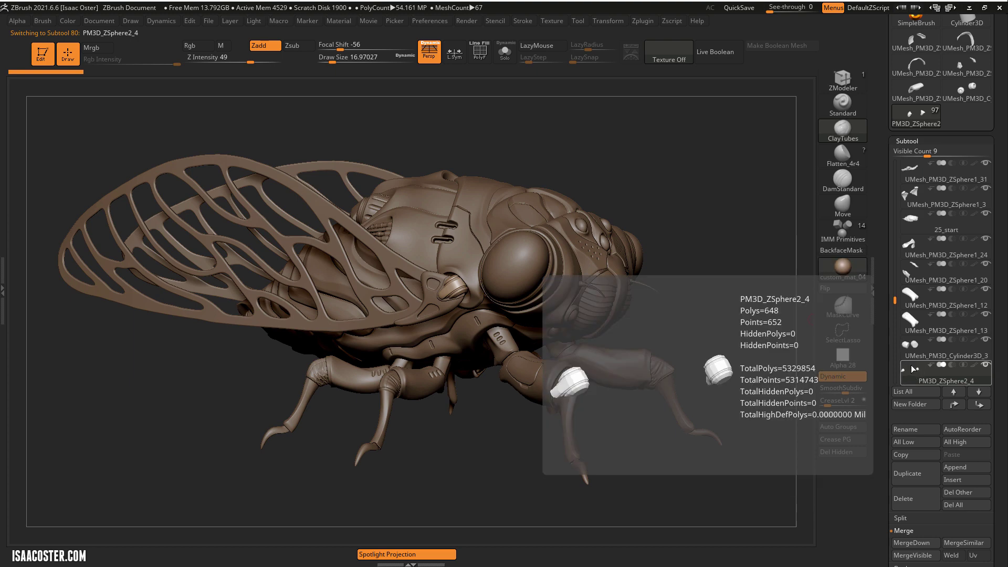
scroll(904, 272, down, 5)
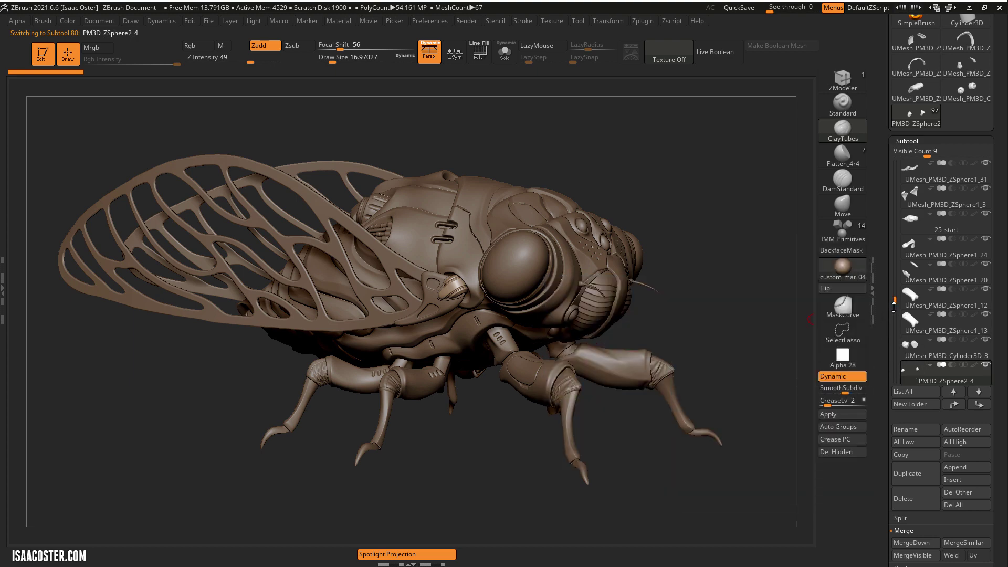
Hide the wings and the neighbouring subtools from PM3D_ZSphere2_4 through Extract3 to PM3D_ZSphere1_34
click(945, 247)
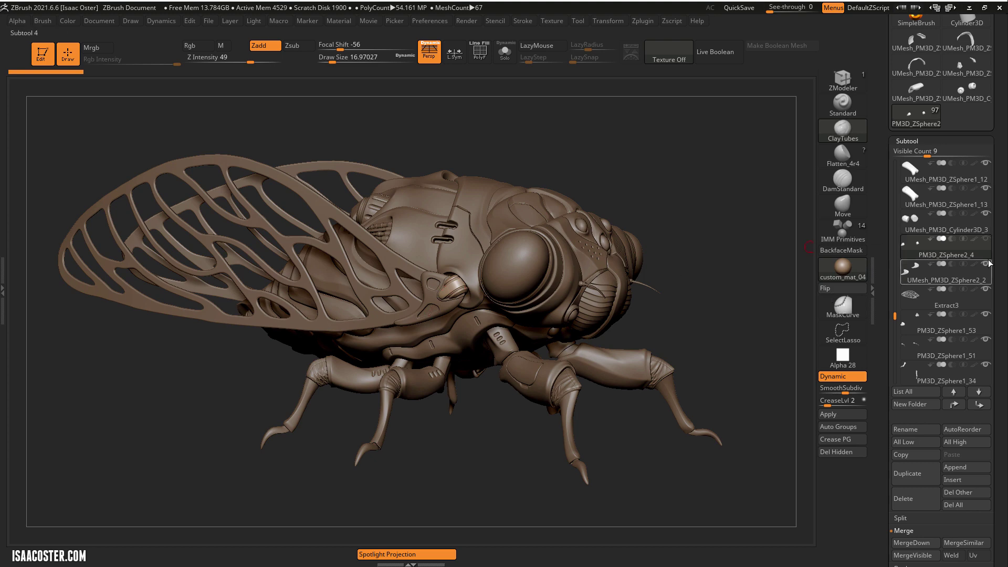
click(986, 291)
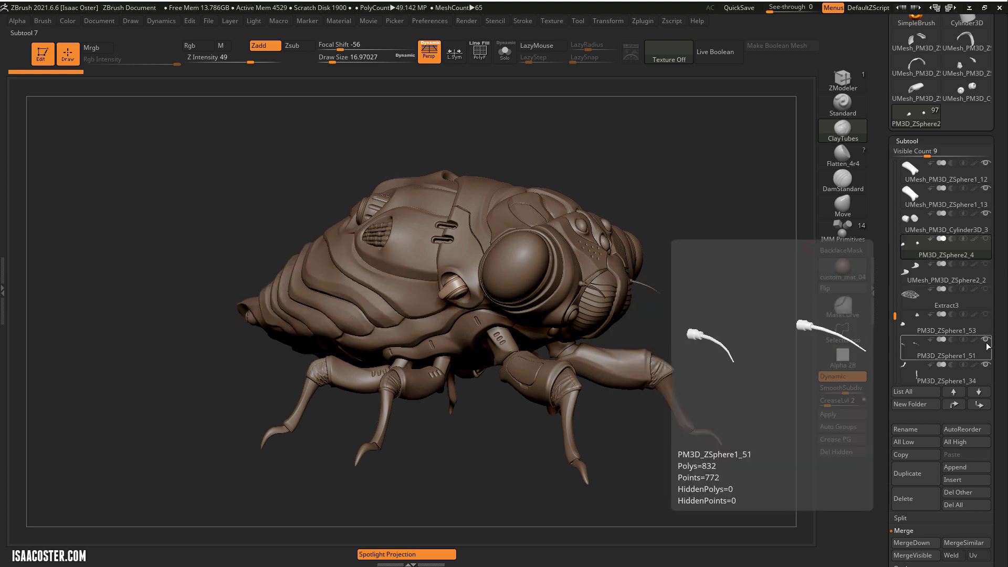
mouse_move(912, 332)
Hide the rear and middle leg subtools UMesh_PM3D_ZSphere2_4, PM3D_ZSphere1_44, PM3D_ZSphere1_52, PM3D_ZSphere1_16 and PM3D_ZSphere1_45
drag(895, 316, 896, 333)
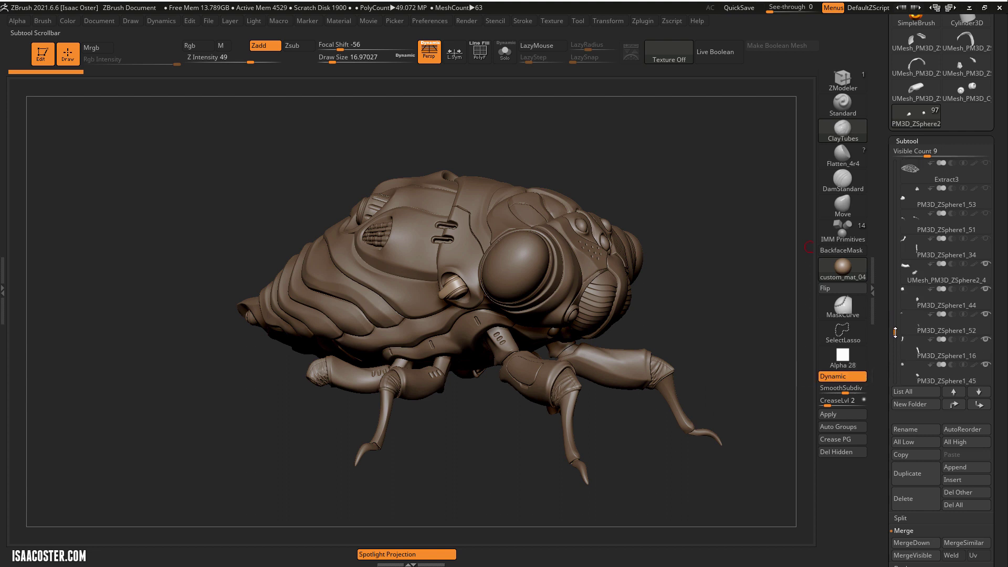
click(986, 264)
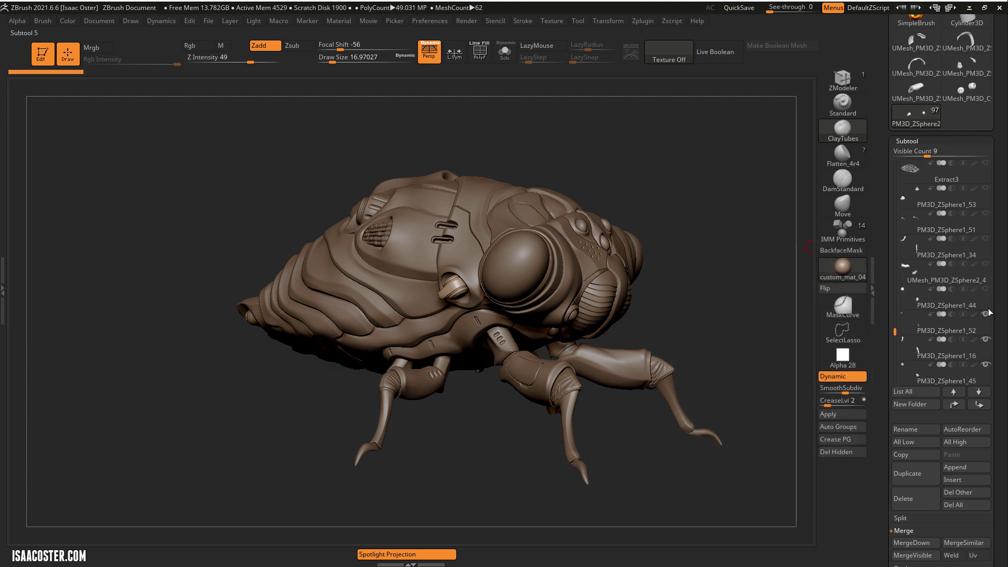
click(986, 314)
click(986, 339)
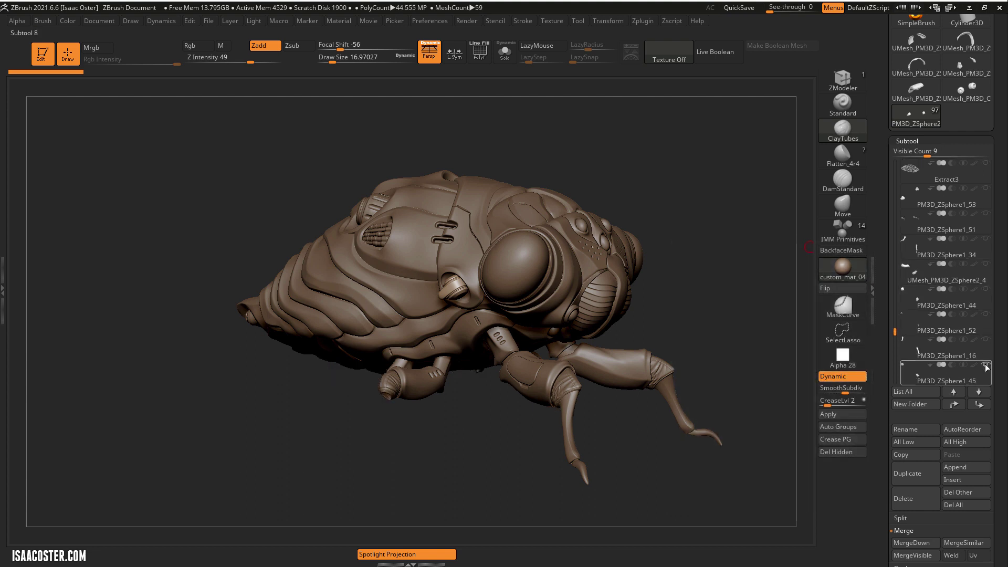
click(986, 365)
Hide the remaining leg subtools from UMesh_PM3D_ZSphere2_8 down to PM3D_ZSphere1_18 at the end of the subtool list
scroll(997, 229, down, 7)
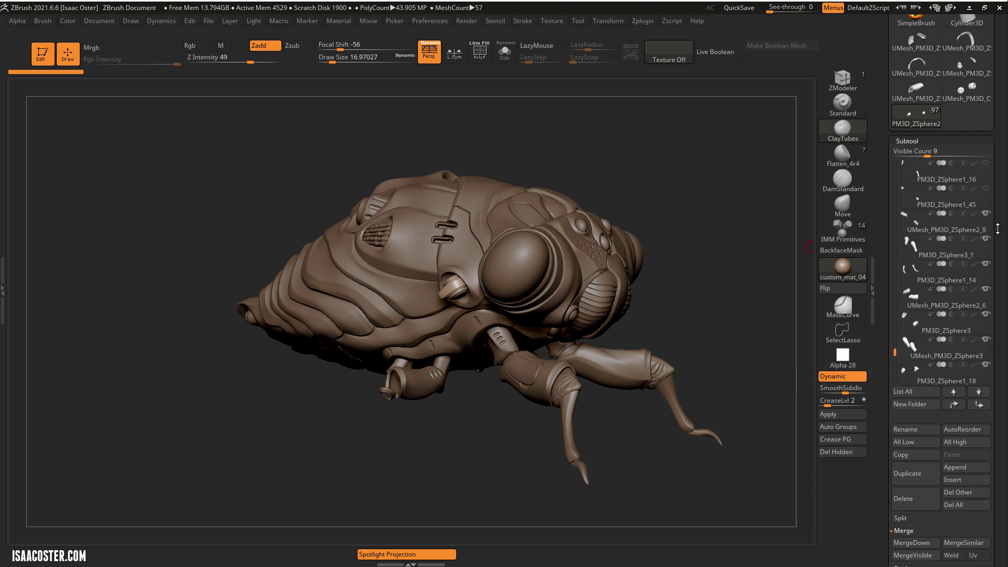
click(986, 213)
click(986, 238)
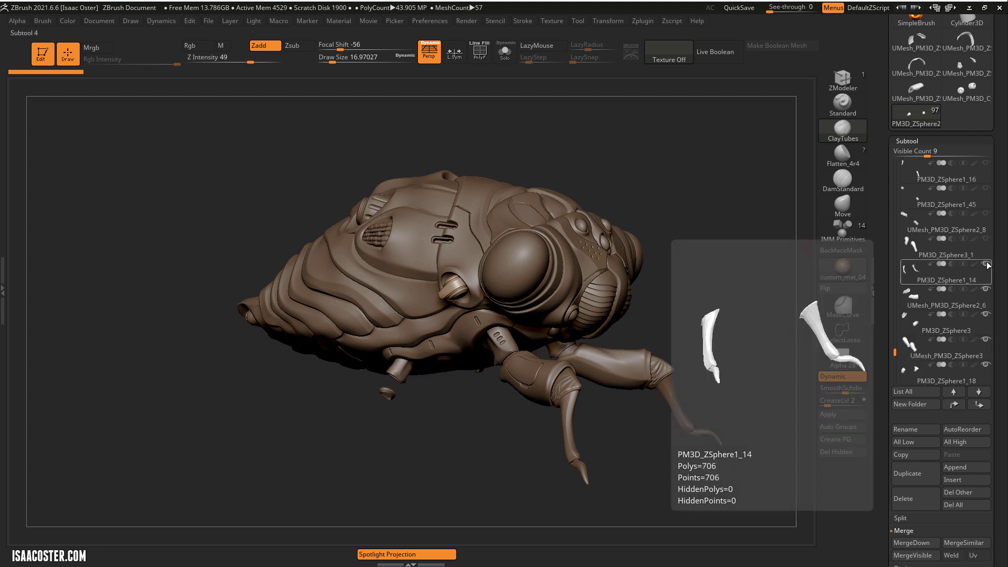
click(986, 263)
click(986, 289)
click(987, 318)
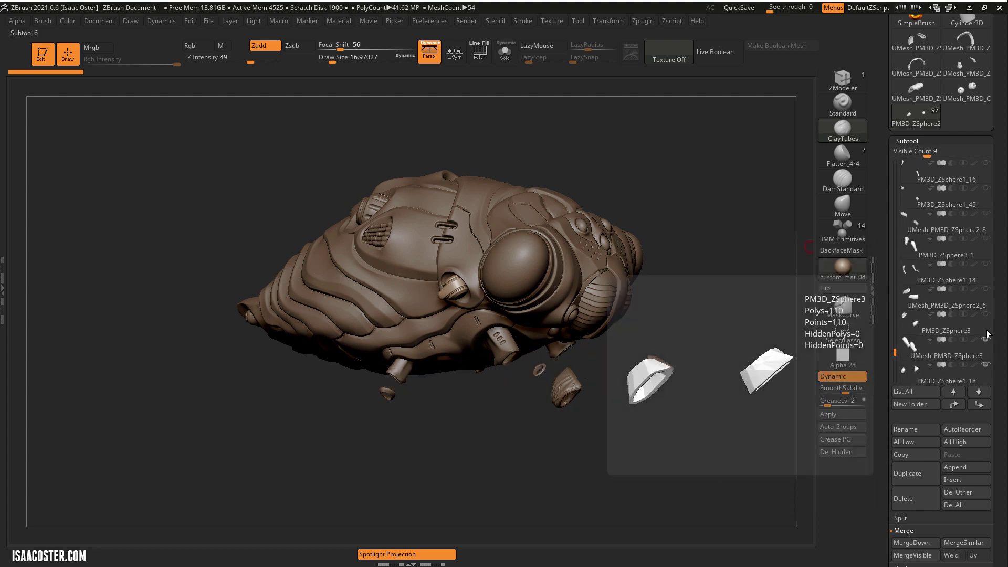
click(986, 340)
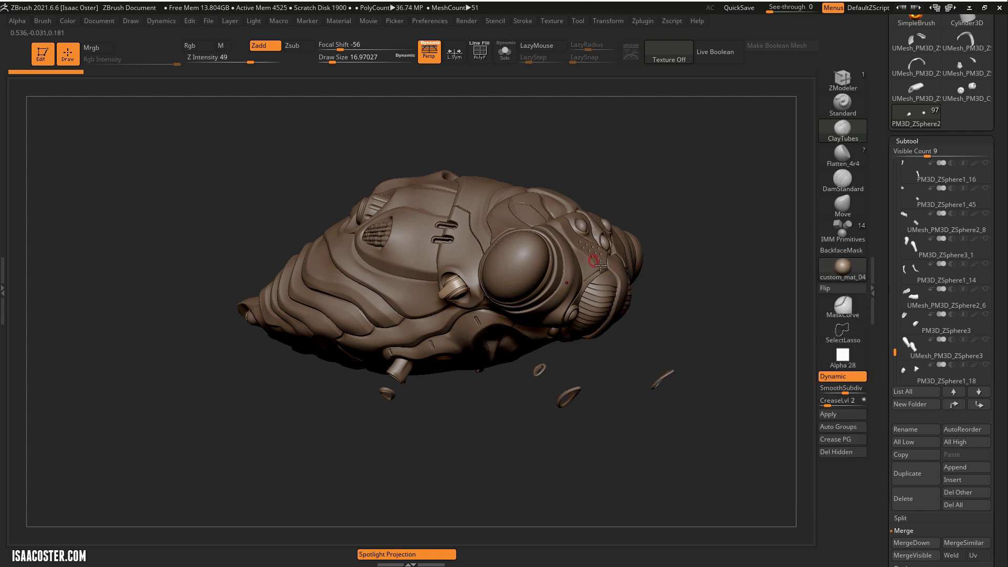
scroll(899, 357, down, 2)
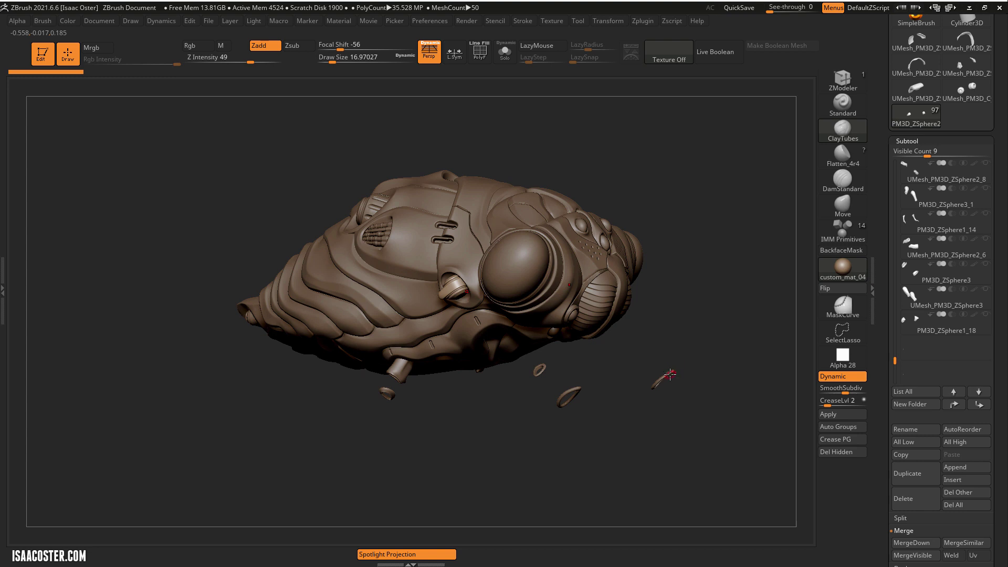
Move the remaining leg joint subtool PM3D_ZSphere3_2 to the end of the subtool list and hide it
alt+drag(667, 320, 667, 352)
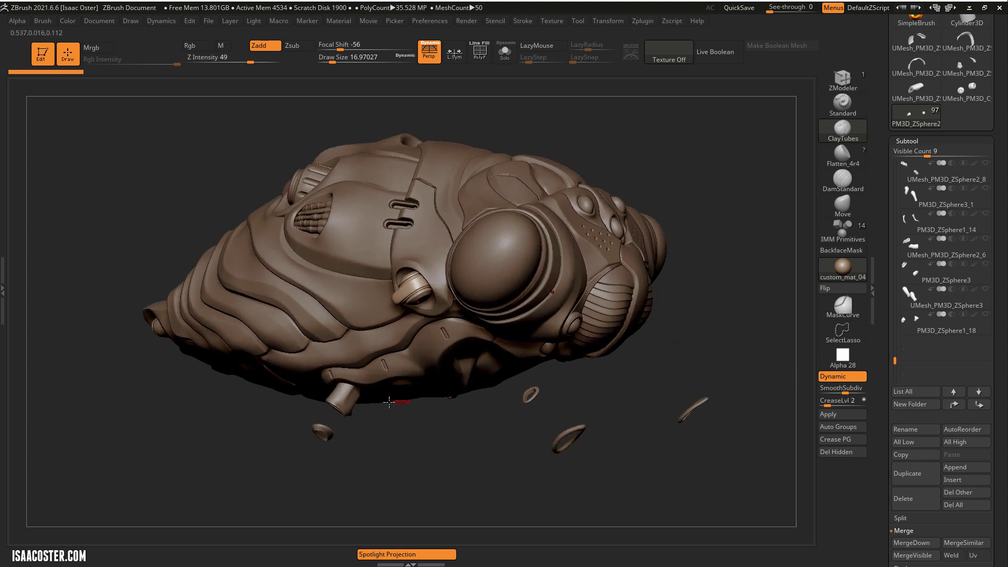
alt+click(346, 399)
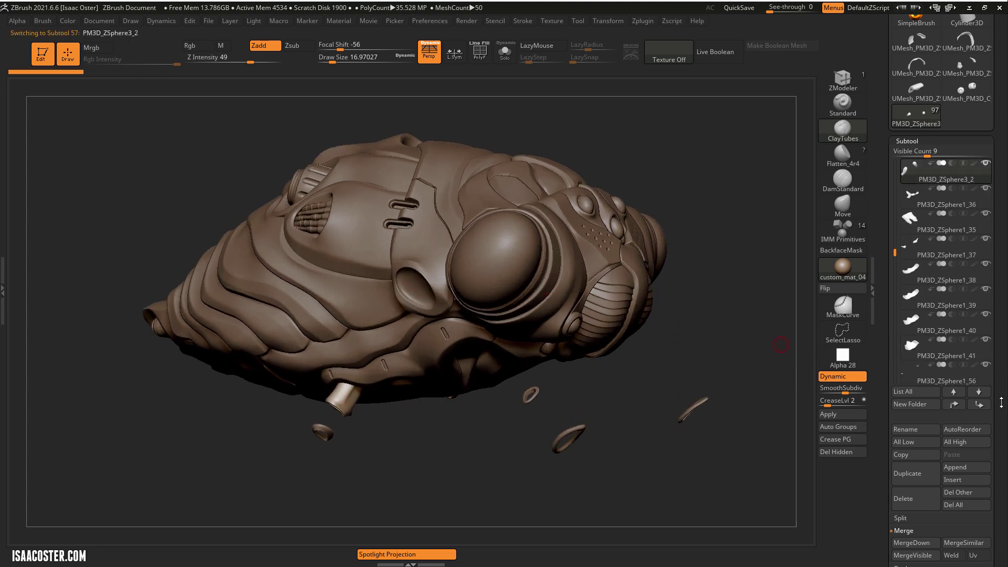
click(983, 408)
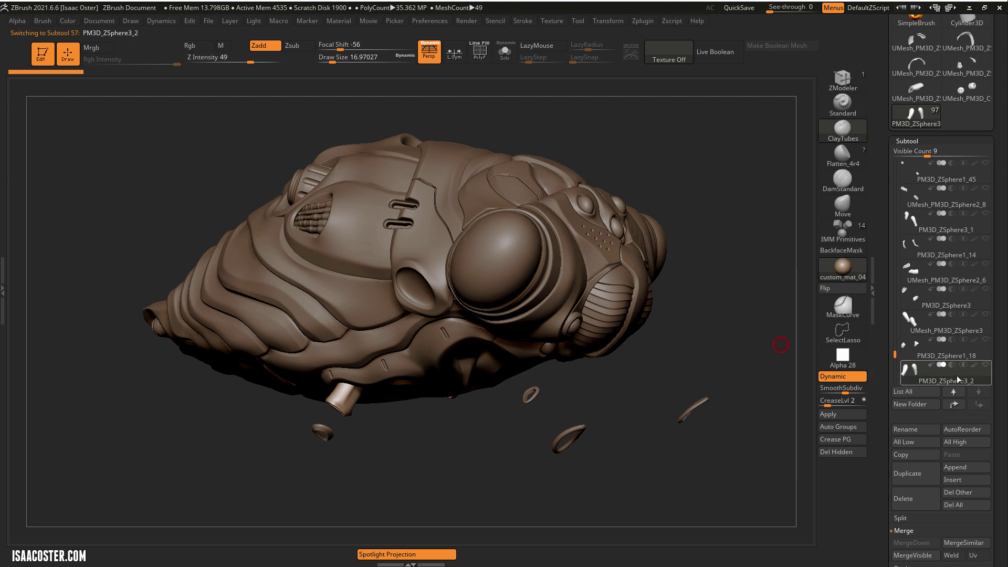
Move the small floating leg ring subtools PM3D_ZSphere1_57 and PM3D_ZSphere1_56 to the end of the subtool list and hide them
alt+click(326, 431)
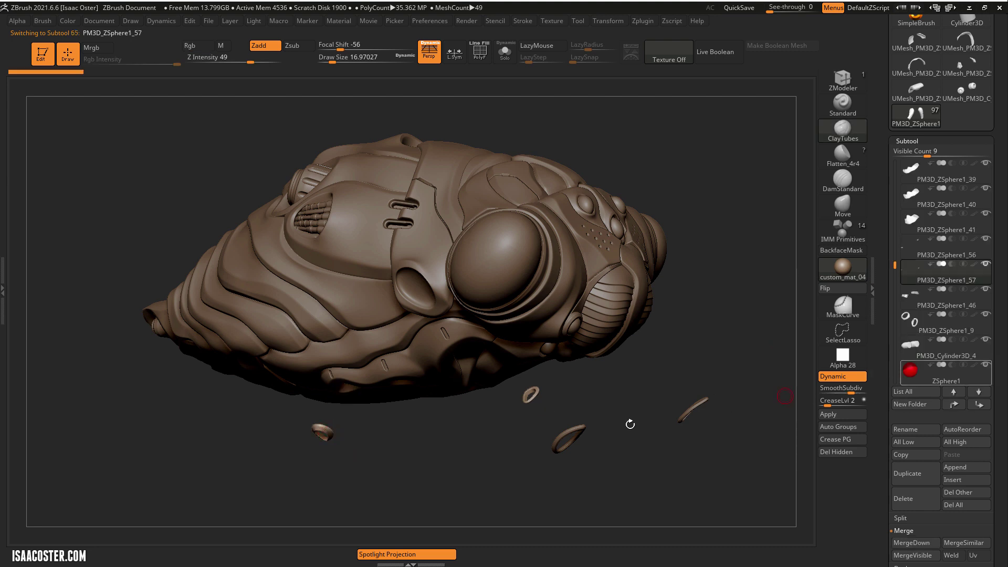
click(979, 405)
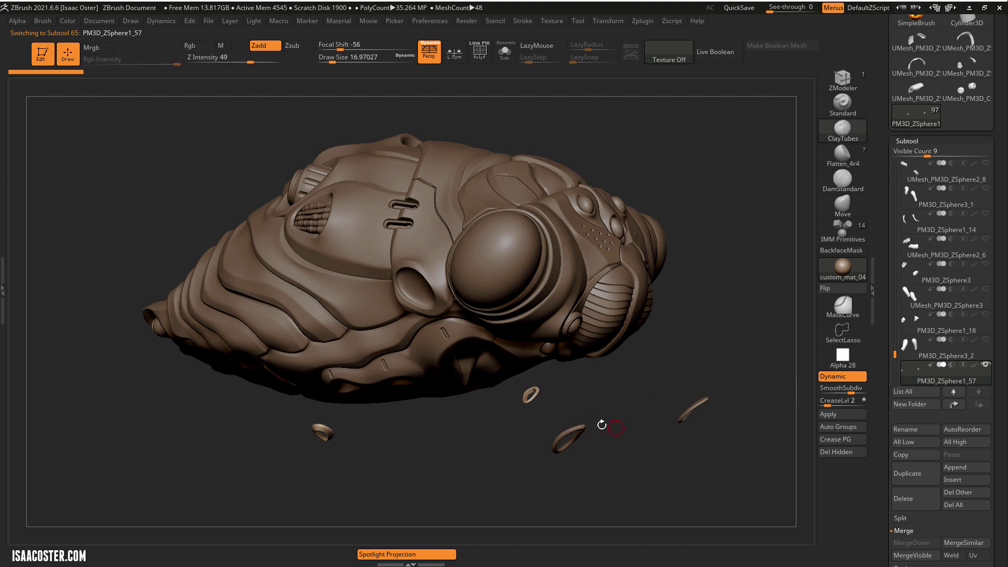
alt+click(578, 427)
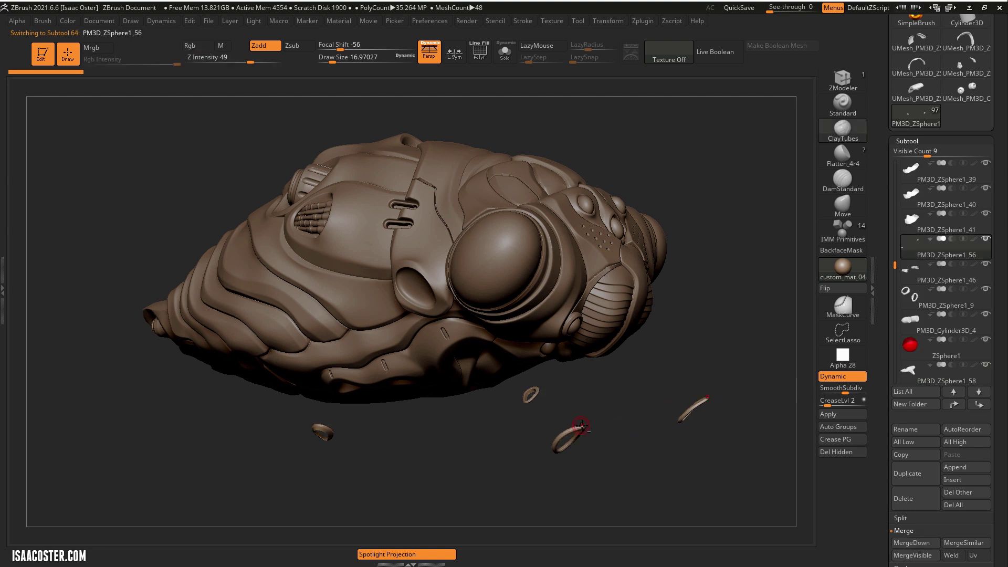
click(978, 405)
click(986, 341)
click(987, 366)
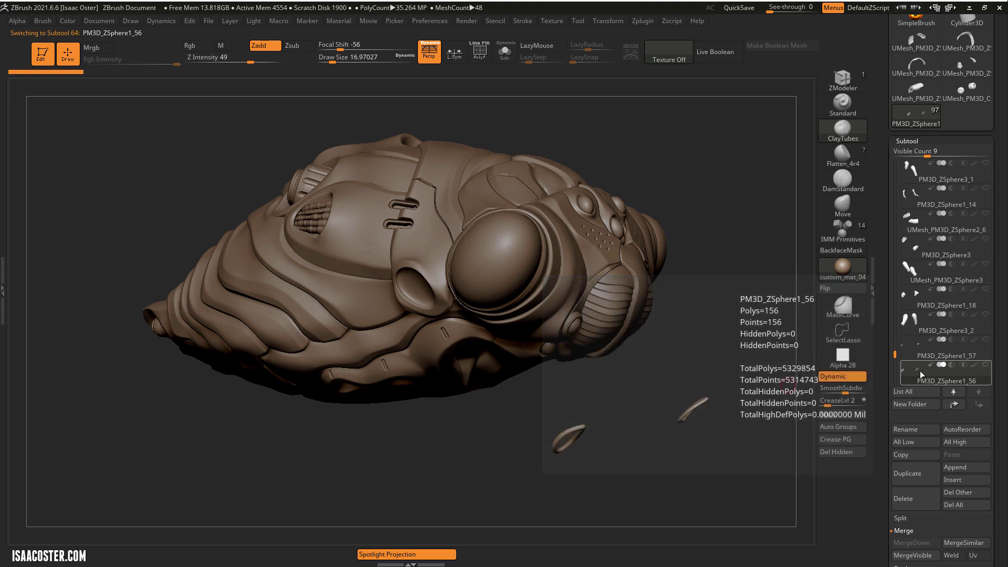
Move the ribbed insert subtool PM3D_ZSphere1_46 in the thorax's side opening to the end of the subtool list and hide it
alt+click(522, 253)
mouse_move(739, 307)
mouse_down()
mouse_move(720, 279)
mouse_move(777, 252)
mouse_move(382, 347)
mouse_move(131, 344)
mouse_up()
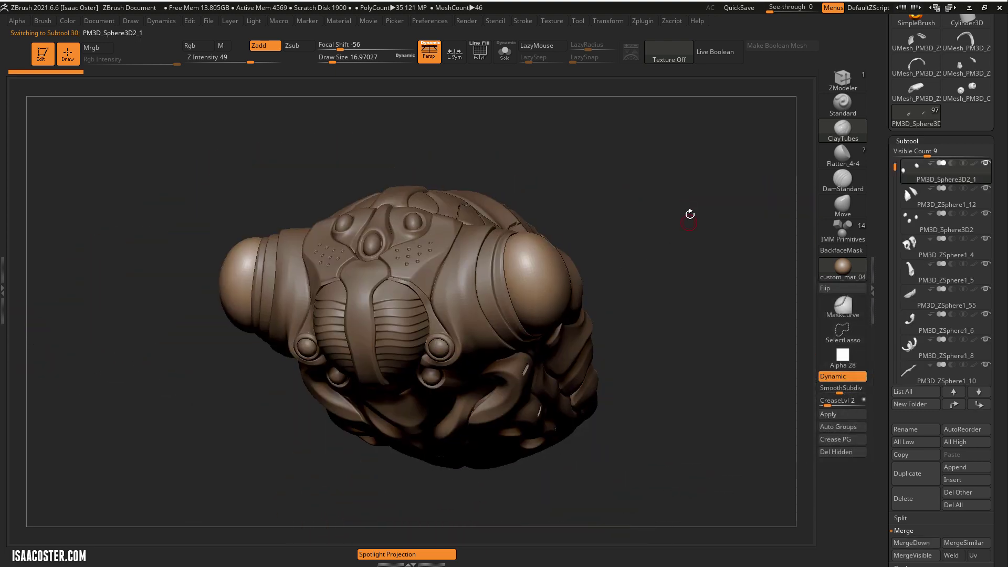
mouse_move(756, 210)
mouse_down()
mouse_move(639, 230)
mouse_move(546, 217)
mouse_up()
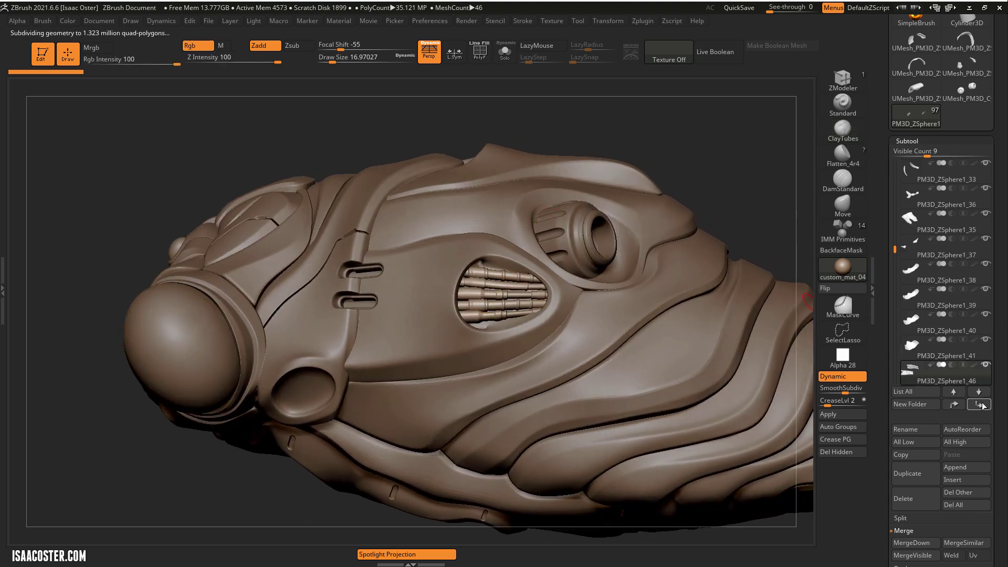
mouse_move(738, 196)
mouse_down()
mouse_move(745, 168)
mouse_move(732, 202)
mouse_up()
drag(724, 147, 672, 157)
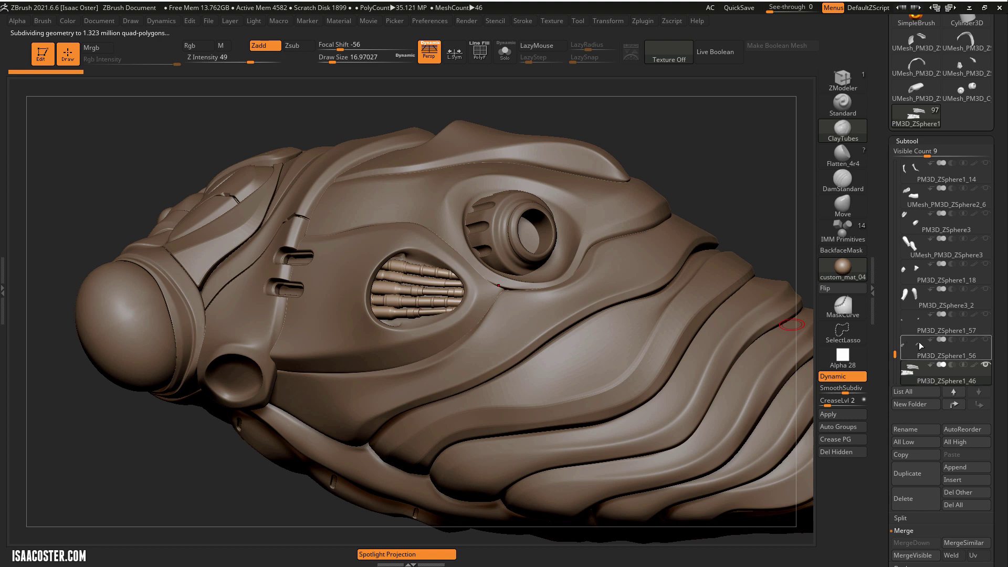
drag(715, 178, 677, 199)
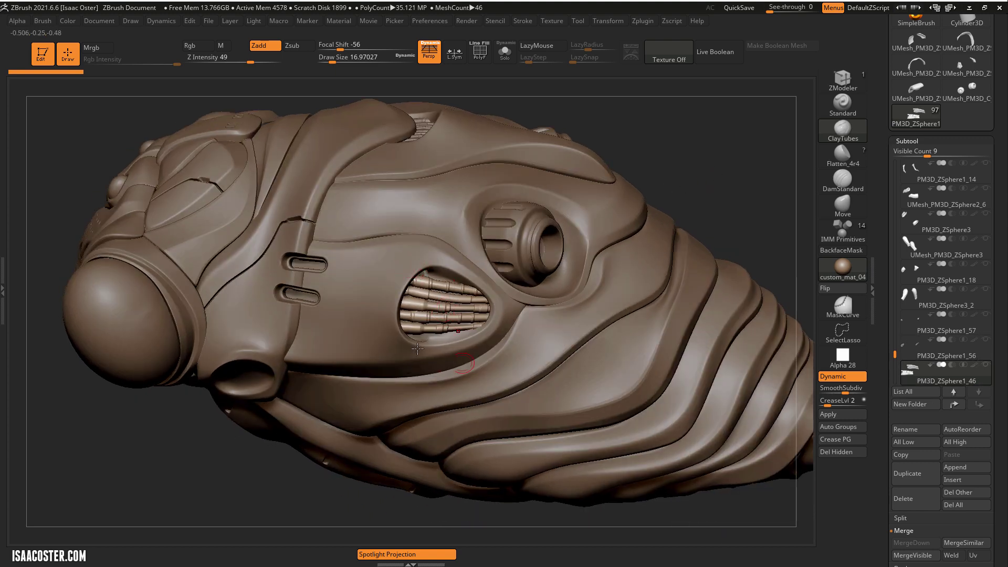
drag(710, 167, 706, 226)
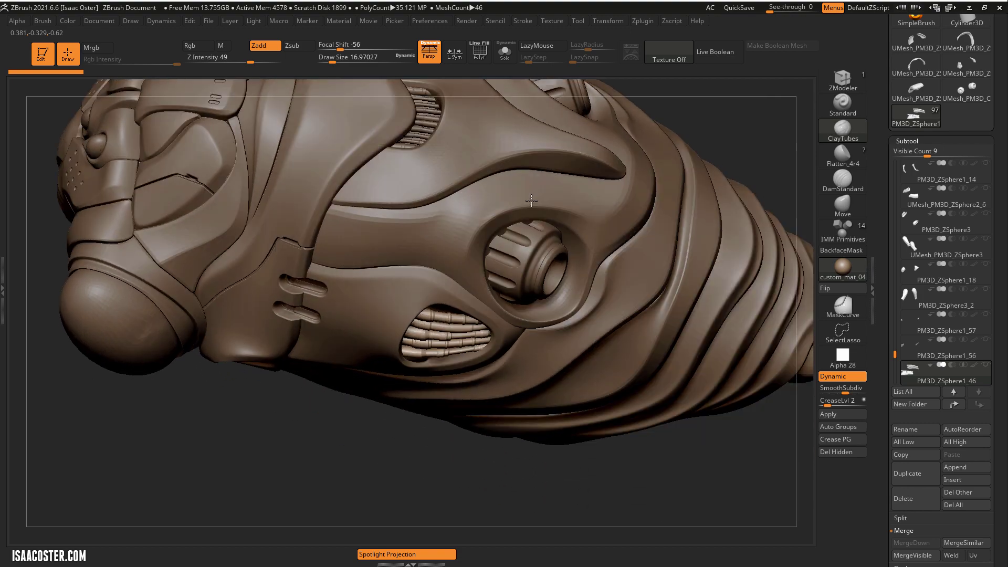
Move the ribbed insert subtool PM3D_ZSphere1_59 to the end of the subtool list and hide it
alt+click(421, 130)
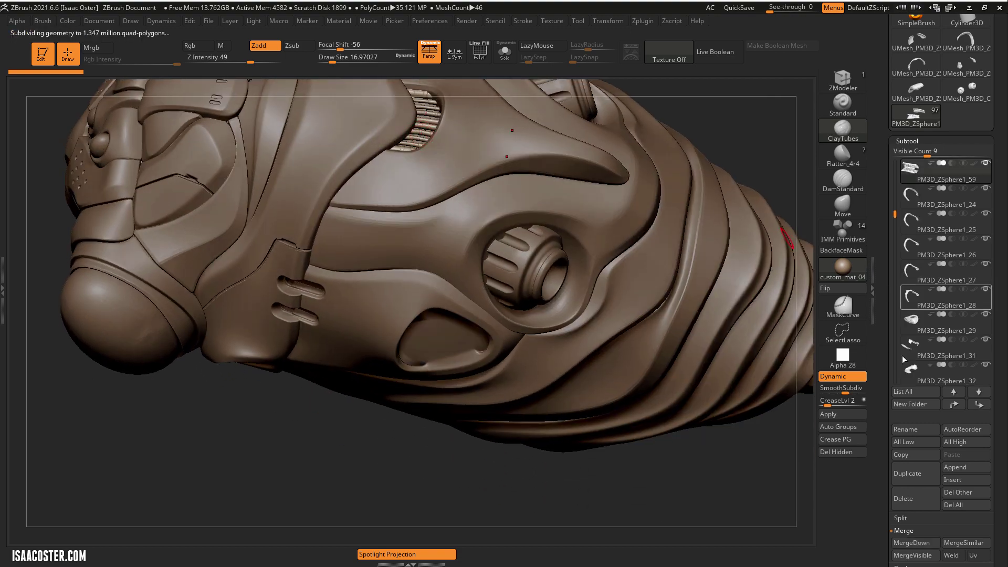
shift+click(982, 407)
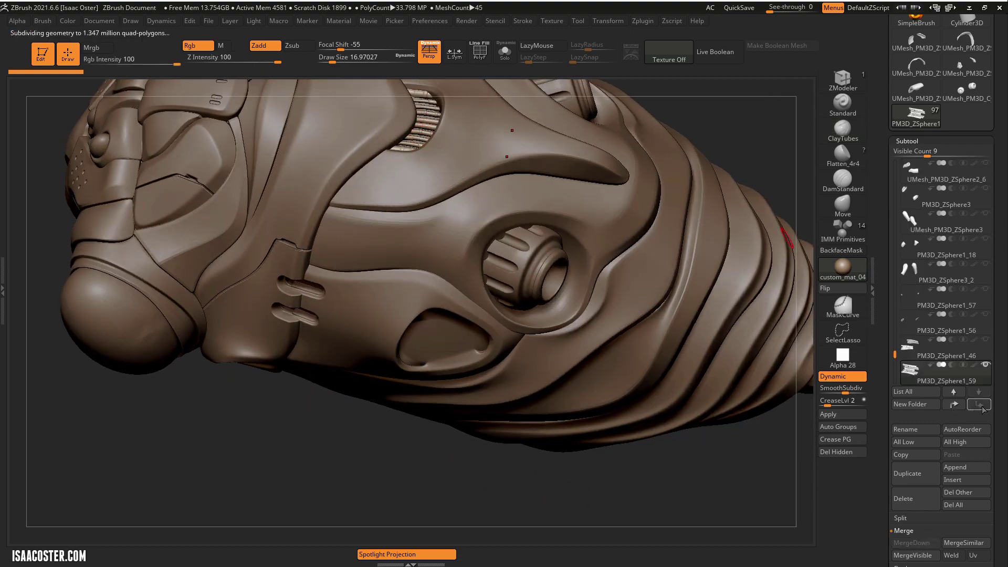
click(984, 365)
Select the wing socket cylinder UMesh_PM3D_Cylinder3D_3 on the thorax and examine both sockets from several angles
mouse_move(638, 116)
alt+mouse_down()
mouse_move(604, 179)
mouse_move(539, 151)
alt+mouse_up()
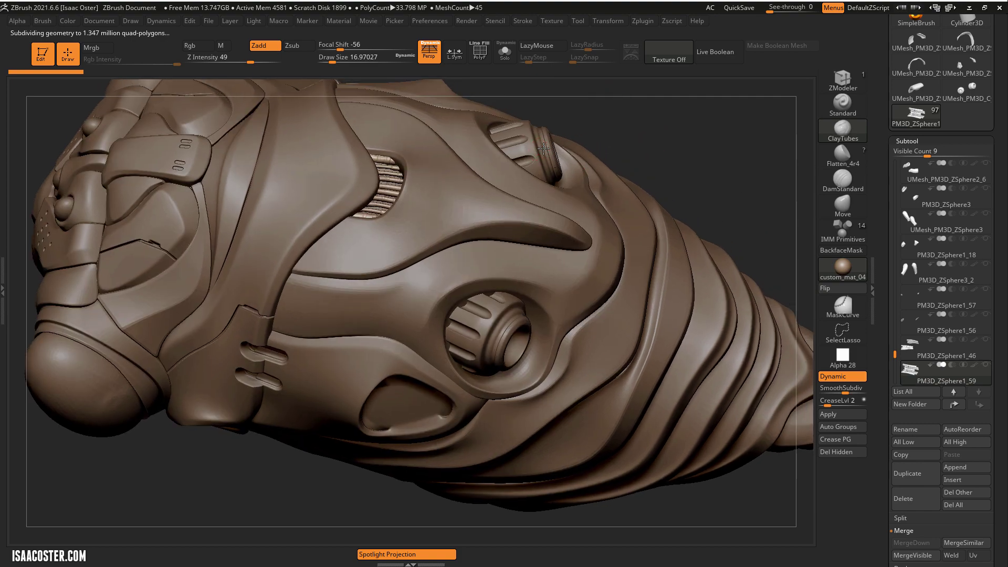
alt+click(543, 149)
mouse_move(760, 151)
mouse_down()
mouse_move(729, 154)
mouse_move(704, 106)
mouse_move(693, 160)
mouse_move(601, 141)
mouse_up()
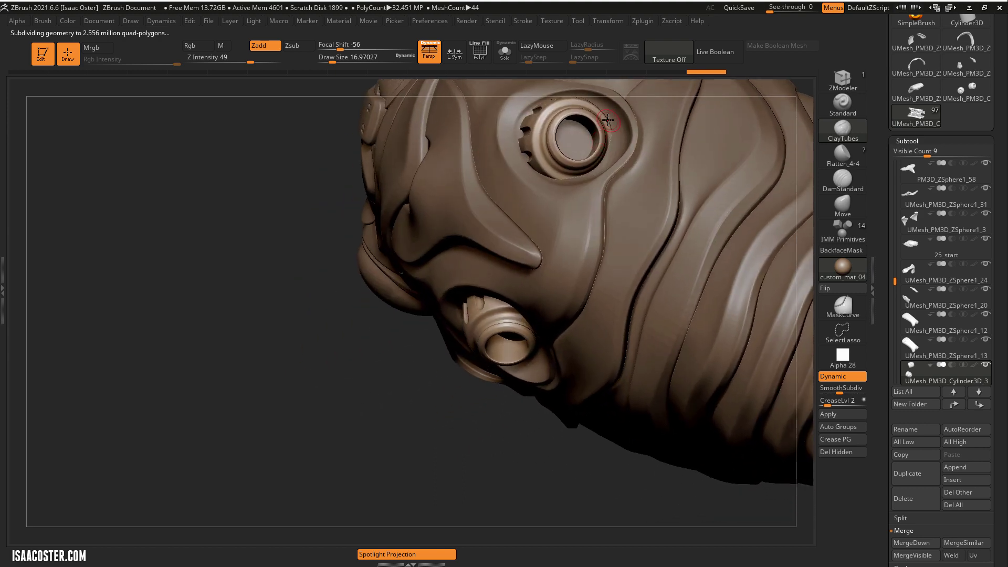
drag(284, 313, 665, 113)
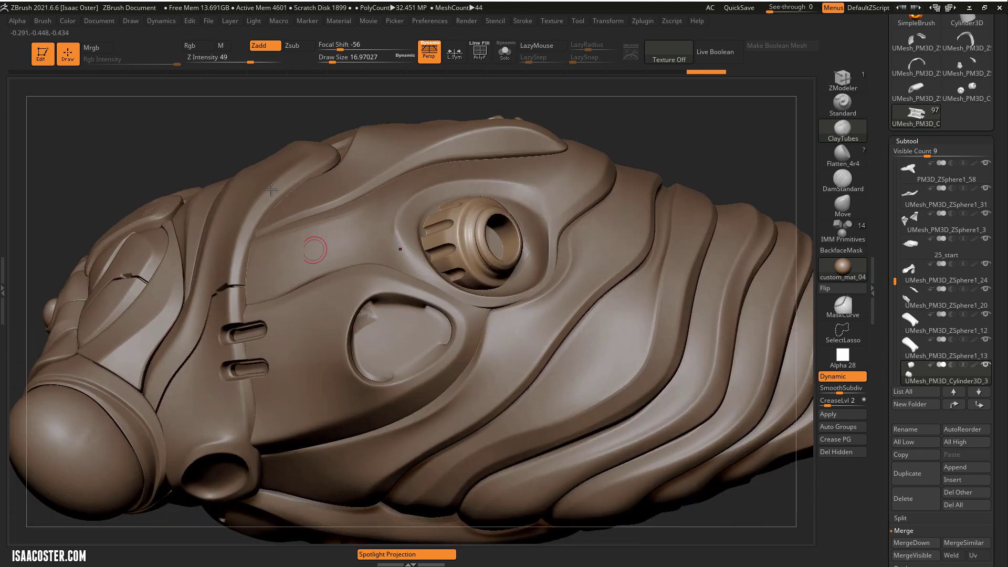
drag(257, 125, 340, 303)
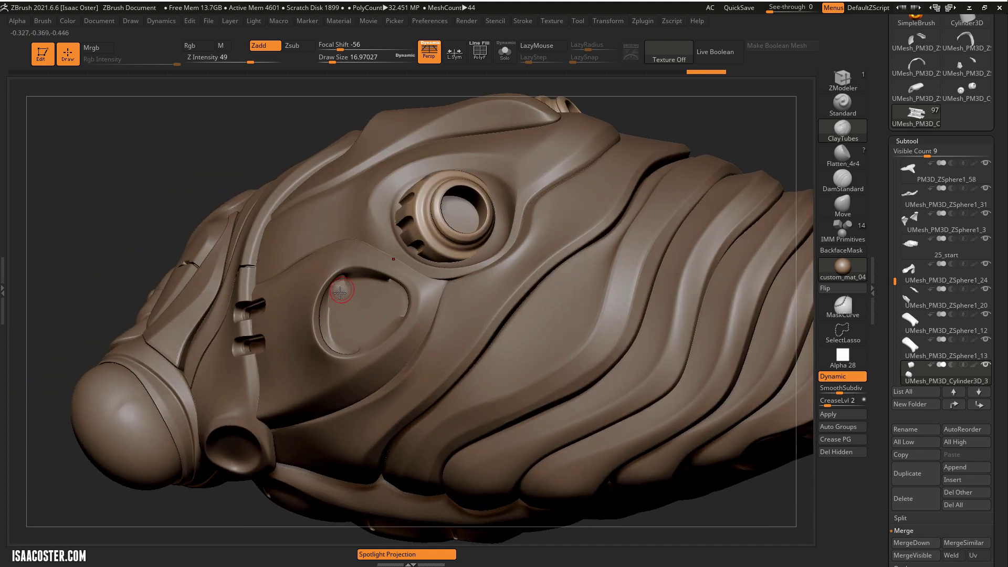
Select the subtool 25_start inside the thorax's side opening, then reselect the wing socket cylinder UMesh_PM3D_Cylinder3D_3 with dynamic subdivision on
alt+click(340, 292)
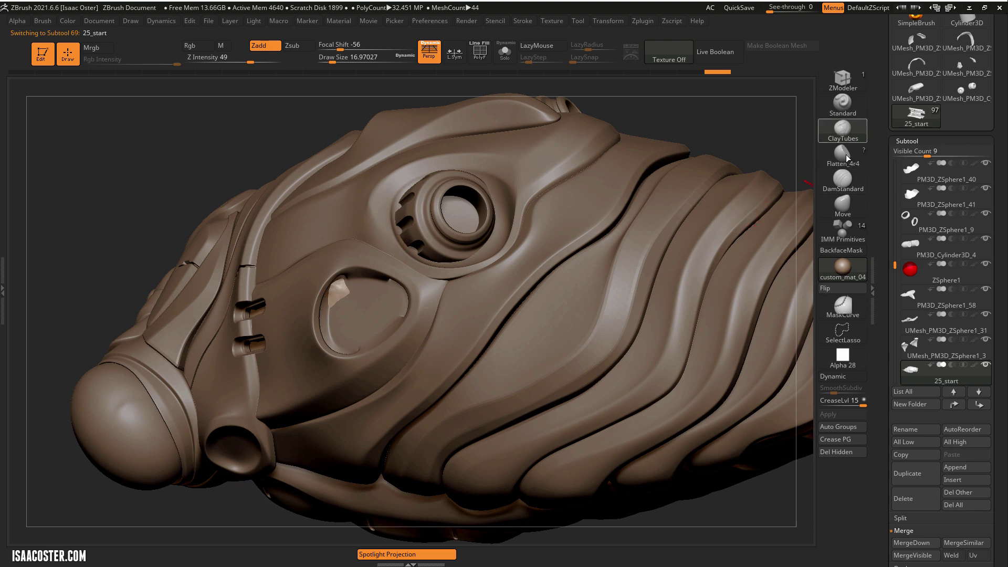
drag(620, 152, 612, 167)
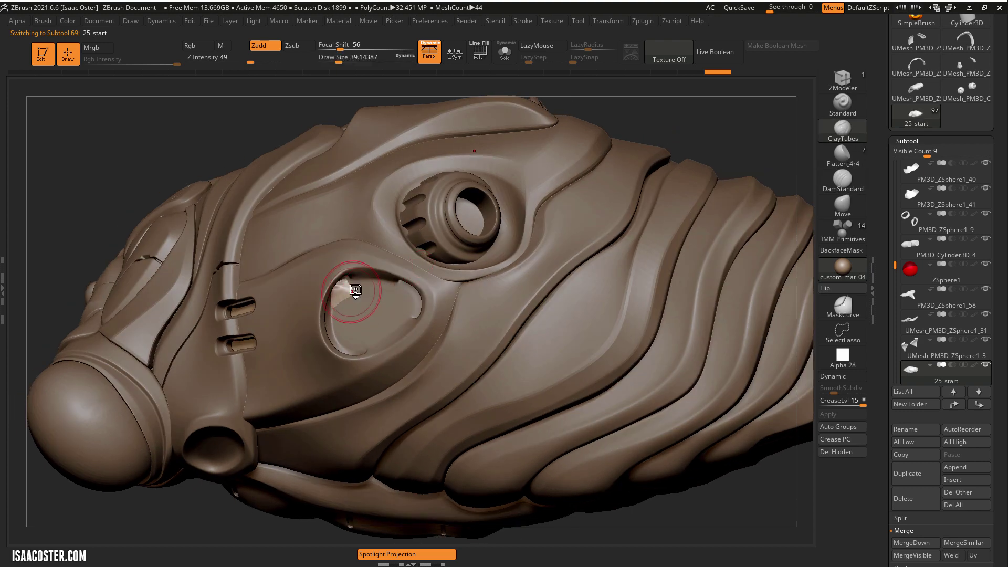
mouse_move(711, 117)
mouse_down()
mouse_move(614, 160)
mouse_move(653, 189)
mouse_move(647, 222)
mouse_move(682, 142)
mouse_move(621, 189)
mouse_move(597, 188)
mouse_move(637, 180)
mouse_move(646, 207)
mouse_move(693, 207)
mouse_move(686, 112)
mouse_move(651, 141)
mouse_move(639, 176)
mouse_move(668, 198)
mouse_move(735, 176)
mouse_move(704, 180)
mouse_move(711, 207)
mouse_move(691, 186)
mouse_move(704, 175)
mouse_move(704, 203)
mouse_move(679, 162)
mouse_move(431, 198)
mouse_up()
alt+click(434, 195)
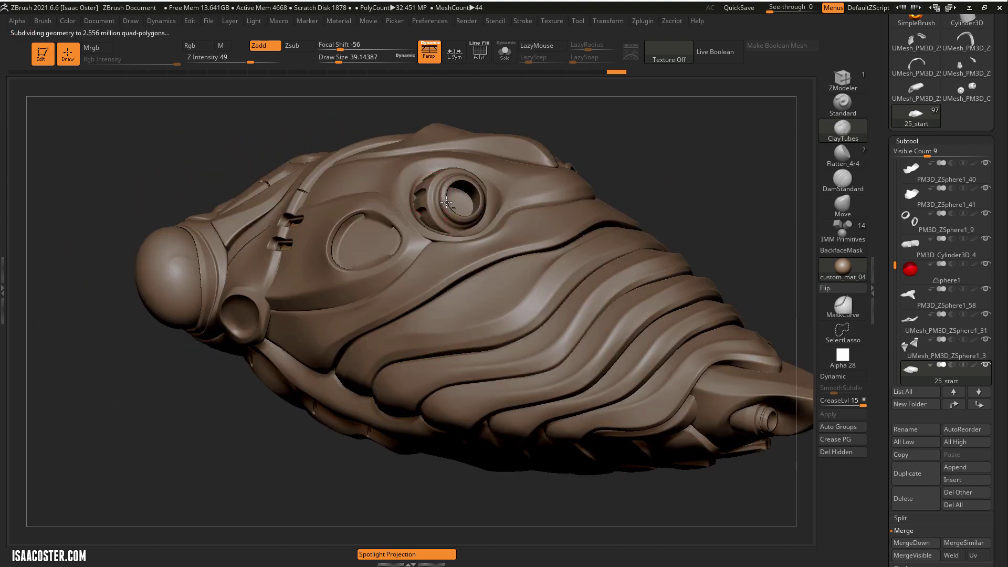
key(d)
drag(689, 190, 488, 210)
right_click(494, 203)
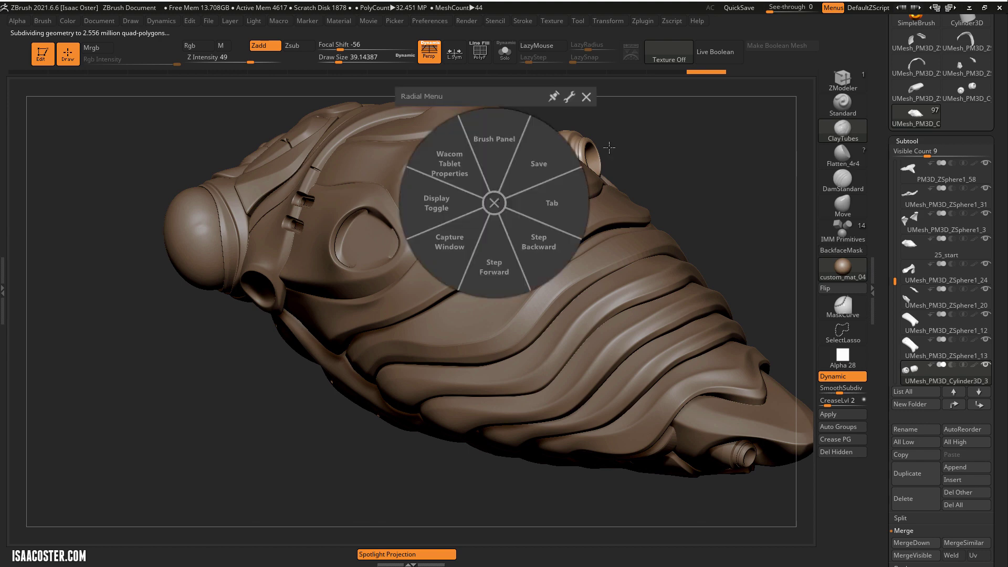
click(589, 99)
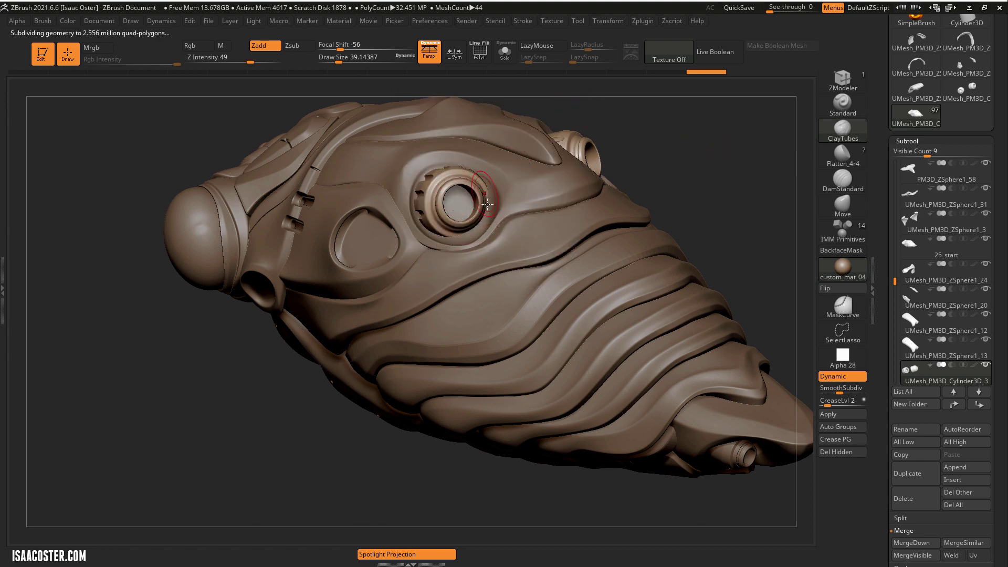
Select the thorax plate PM3D_ZSphere1_20 surrounding the wing socket and switch to the Move brush
drag(708, 162, 642, 268)
alt+click(435, 282)
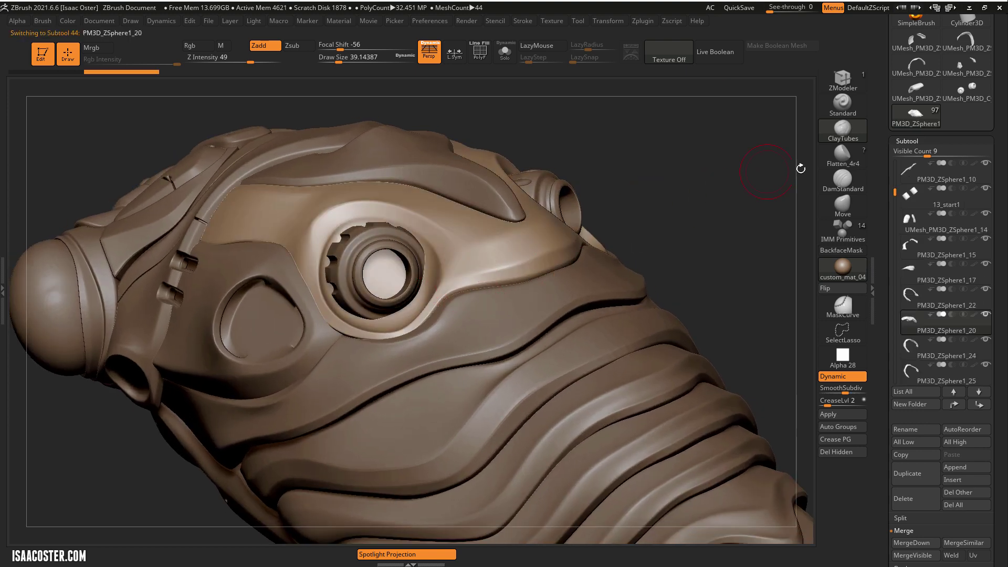
click(842, 207)
right_drag(710, 181, 461, 258)
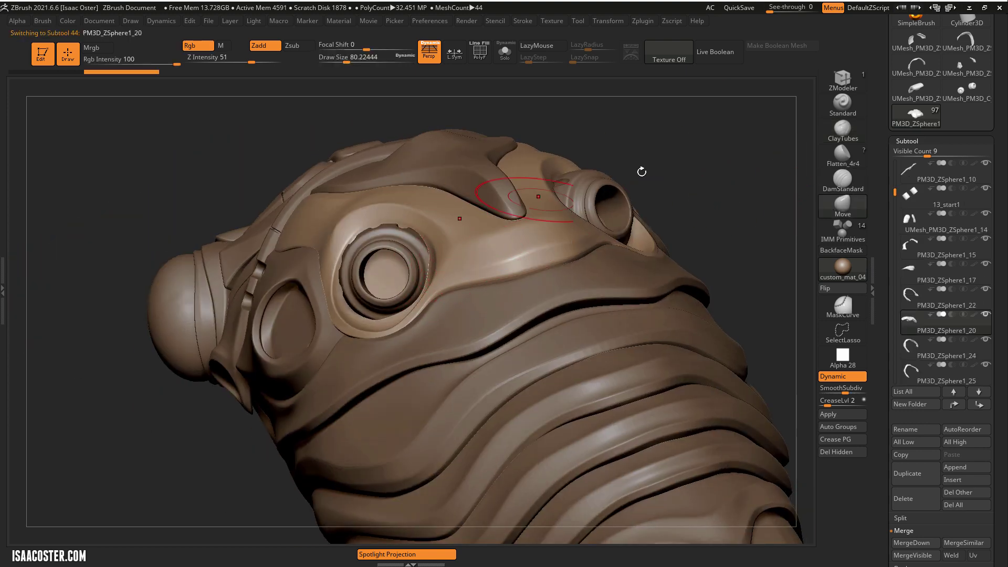
right_drag(642, 172, 435, 269)
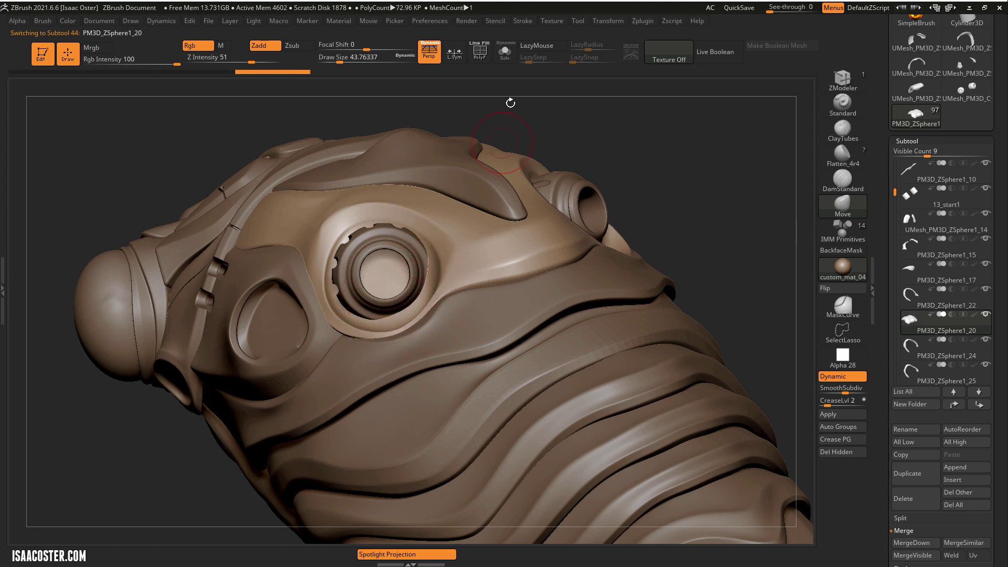
Isolate the thorax plate and inspect its low-poly base mesh with dynamic subdivision off and PolyFrame on
click(515, 51)
key(shift+d)
key(shift+f)
mouse_move(659, 184)
right_down()
mouse_move(705, 218)
mouse_move(632, 173)
right_up()
right_drag(623, 112, 593, 132)
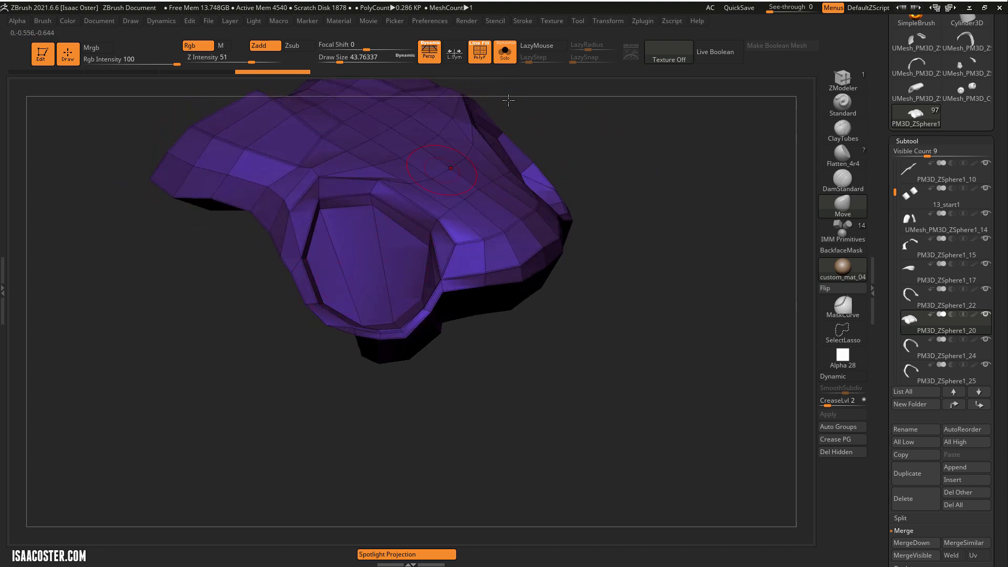
Leave Solo mode, restore the plate's dynamic subdivision and turn off PolyFrame
click(504, 51)
key(shift+d)
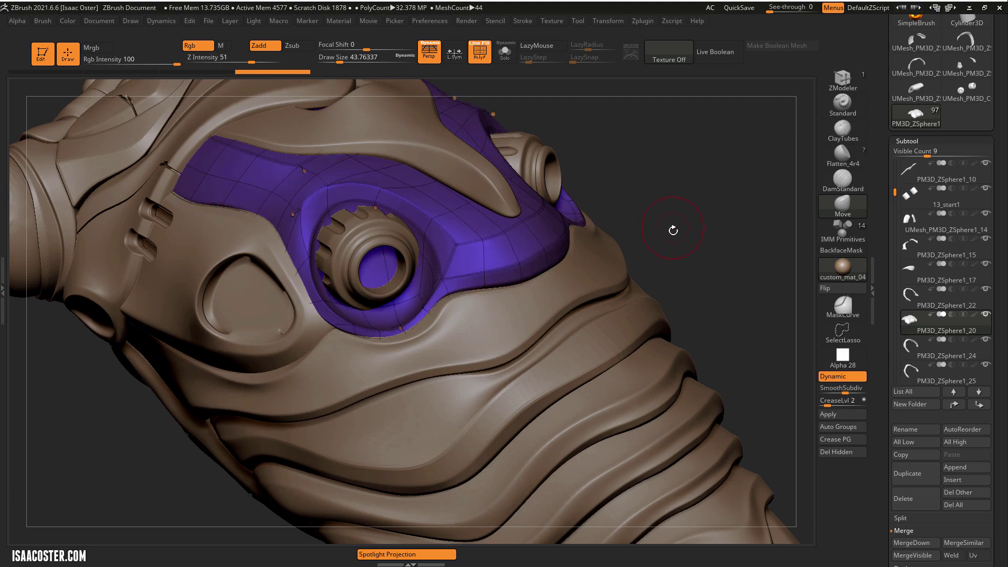
key(shift+f)
Examine the whole body from the side and select the foremost abdomen band PM3D_ZSphere1_24
mouse_move(691, 247)
ctrl+right_down()
mouse_move(662, 191)
mouse_move(676, 284)
mouse_move(656, 234)
ctrl+right_up()
right_drag(656, 234, 704, 241)
mouse_move(638, 205)
right_down()
mouse_move(668, 209)
mouse_move(596, 228)
mouse_move(672, 231)
right_up()
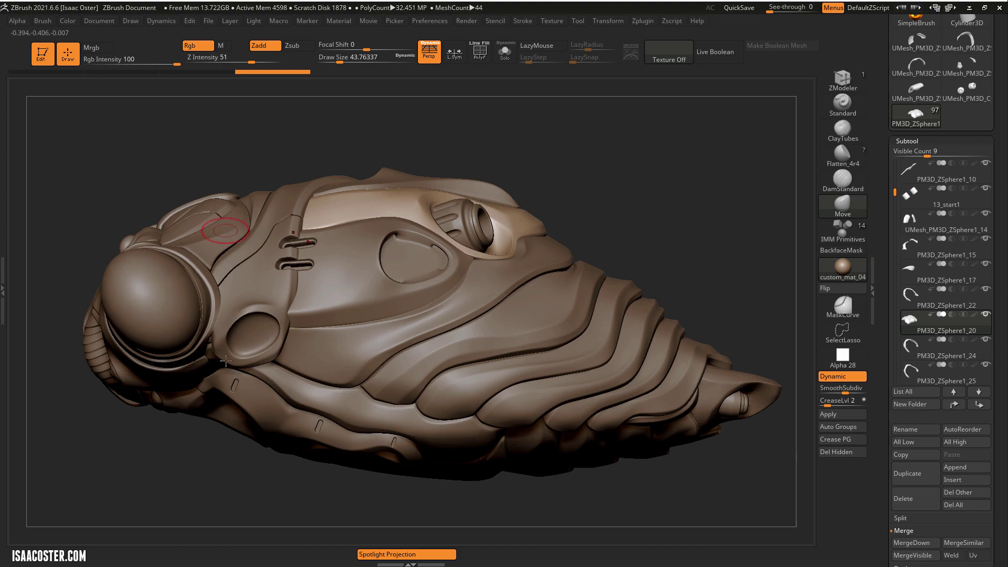
right_drag(562, 229, 415, 349)
right_drag(584, 168, 551, 342)
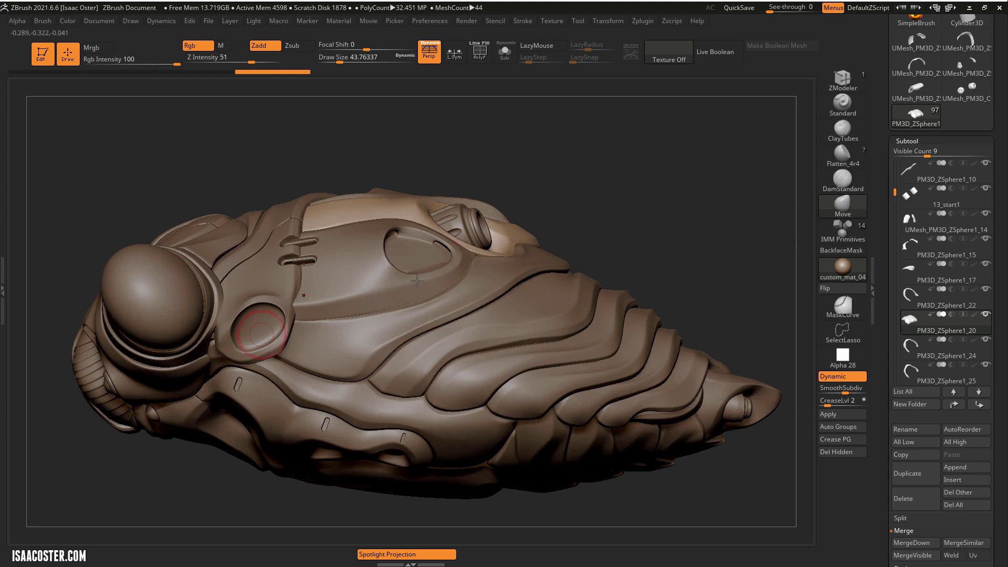
right_drag(641, 173, 502, 283)
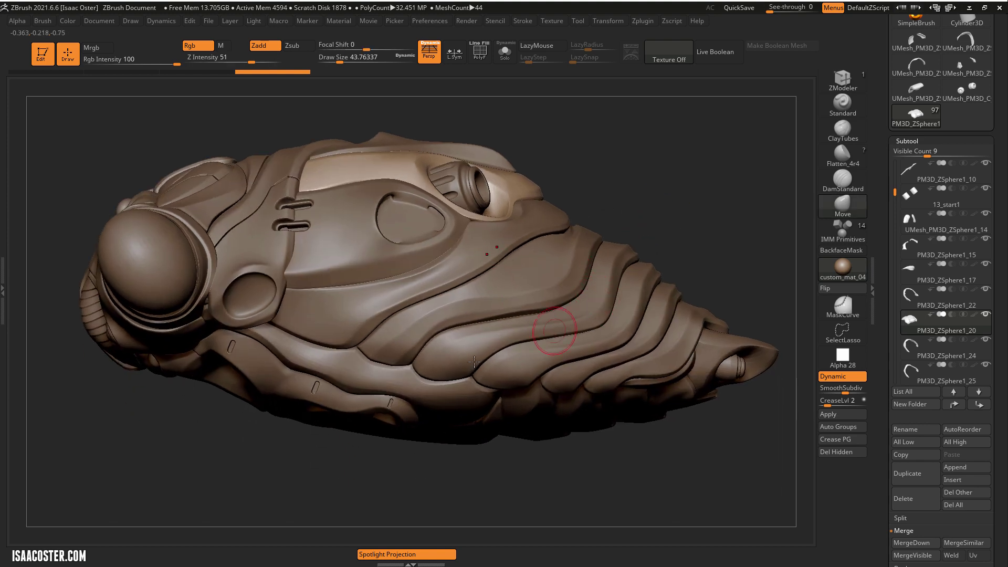
alt+click(532, 284)
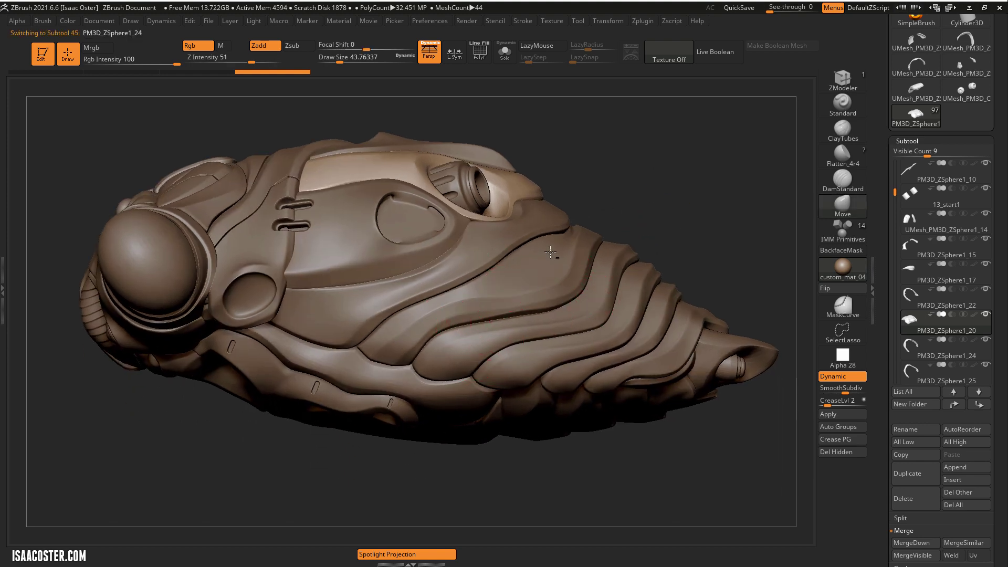
right_drag(651, 149, 625, 249)
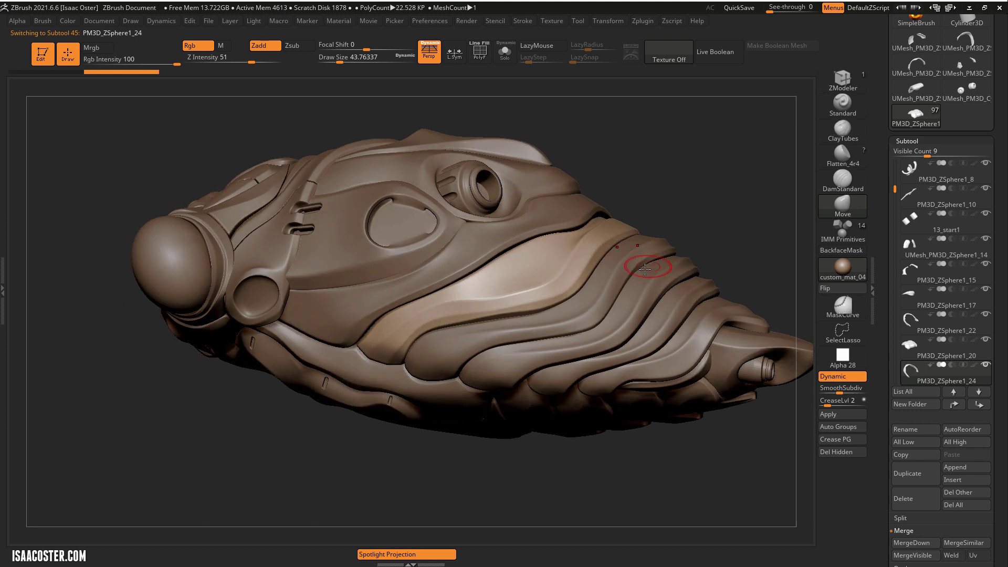
Isolate the abdomen band PM3D_ZSphere1_25 and compare its low-poly base mesh with the dynamically subdivided surface
right_drag(674, 210, 659, 179)
key(shift+d)
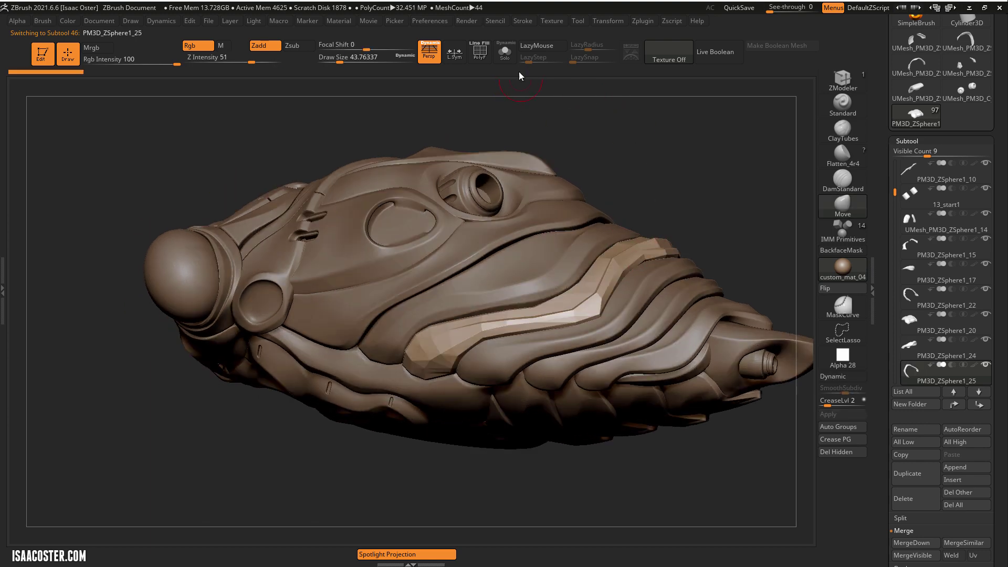
click(505, 53)
drag(636, 157, 609, 290)
key(shift+d)
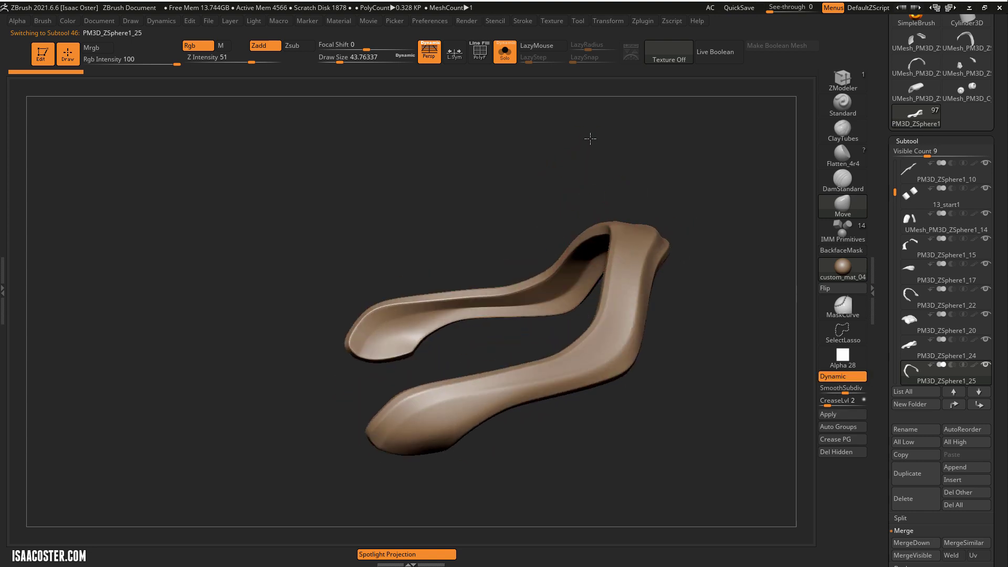
Inspect abdomen band PM3D_ZSphere1_25's low-poly mesh within the full body and isolated, with PolyFrame on and dynamic subdivision off
drag(590, 137, 534, 197)
click(510, 59)
key(shift+f)
key(shift+d)
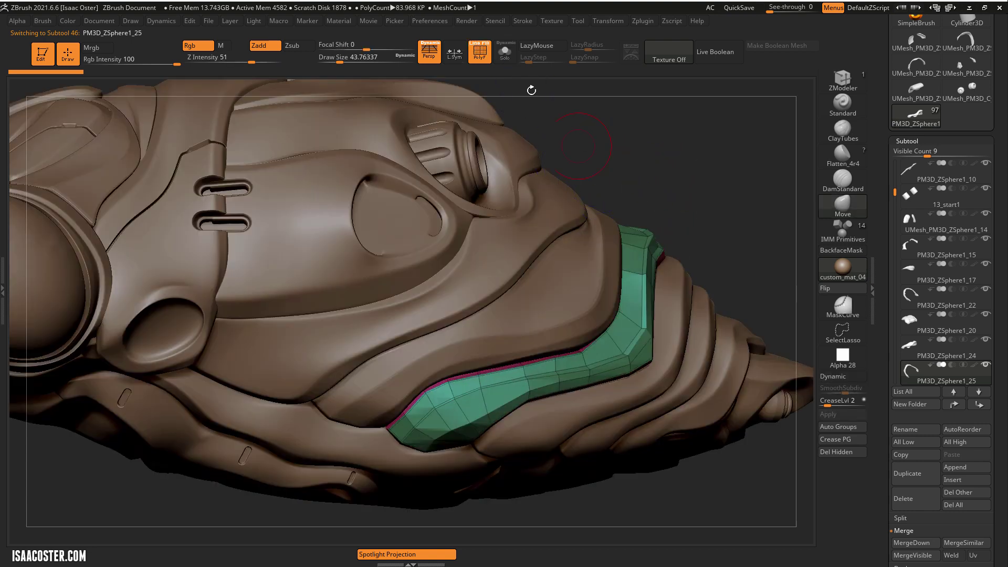
click(511, 62)
drag(675, 162, 637, 270)
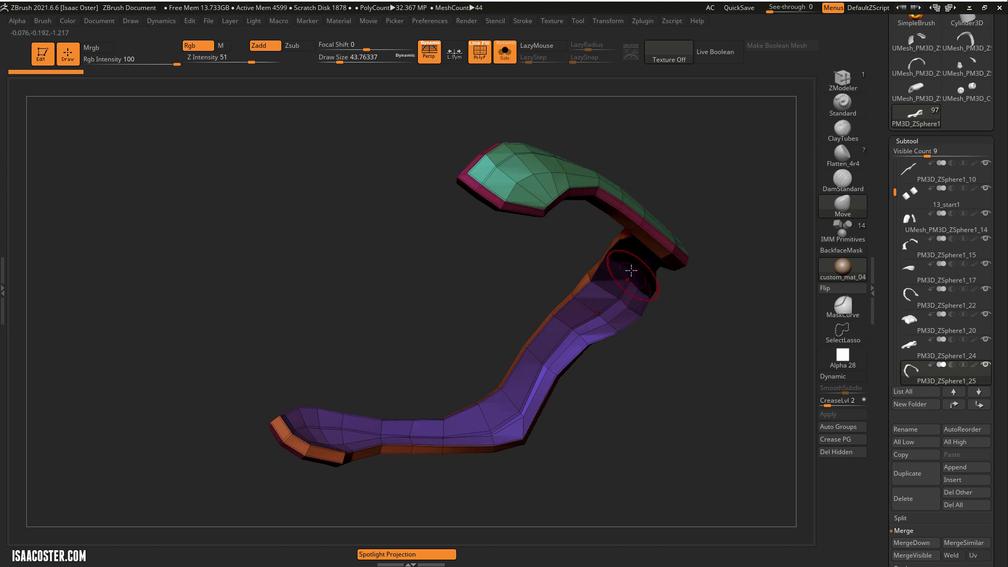
drag(416, 305, 420, 399)
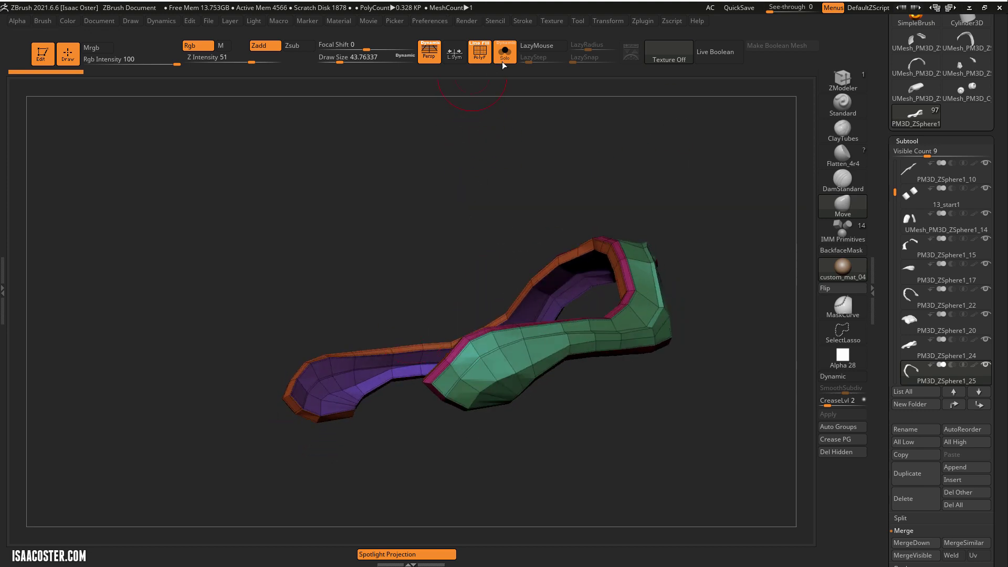
Leave Solo mode, restore the abdomen band's dynamic subdivision and turn off PolyFrame
click(507, 56)
click(482, 156)
key(d)
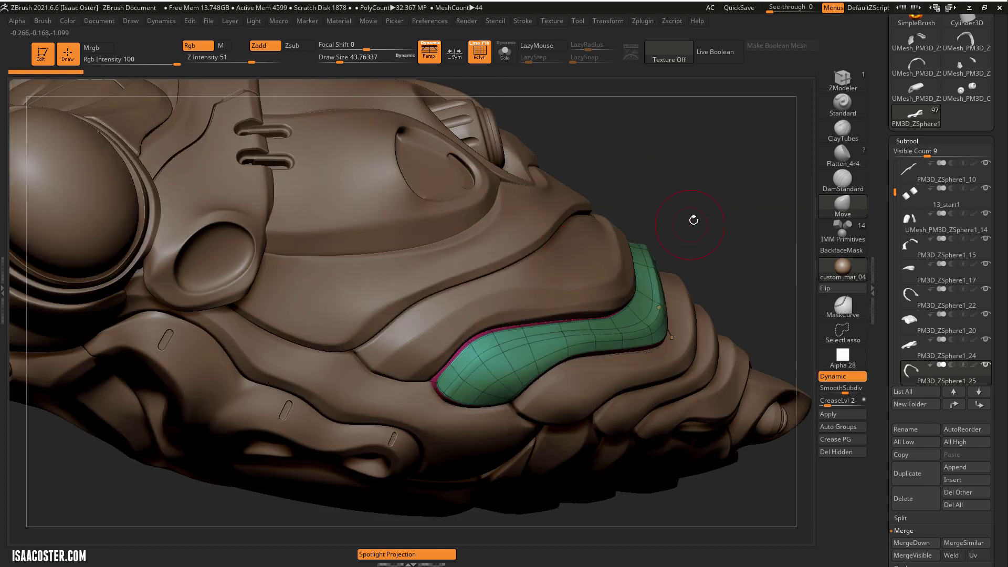
drag(693, 210, 654, 267)
key(shift+f)
mouse_move(657, 169)
alt+mouse_down()
mouse_move(646, 178)
mouse_move(688, 208)
mouse_move(649, 187)
mouse_move(689, 171)
mouse_move(620, 244)
mouse_move(575, 328)
mouse_move(644, 205)
mouse_move(554, 271)
alt+mouse_up()
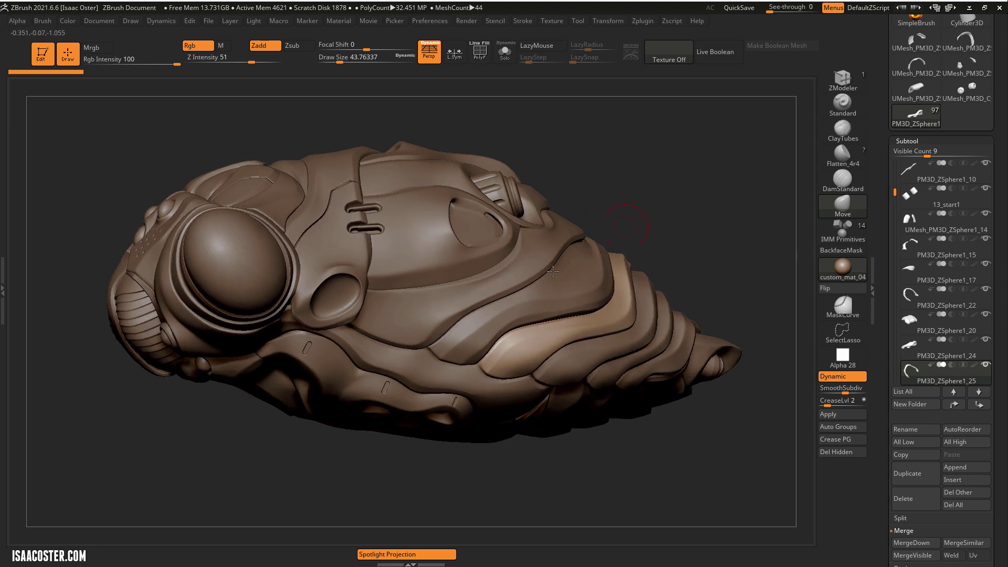
Add a ZSphere subtool to the model and move it to the end of the subtool list
drag(650, 306, 664, 153)
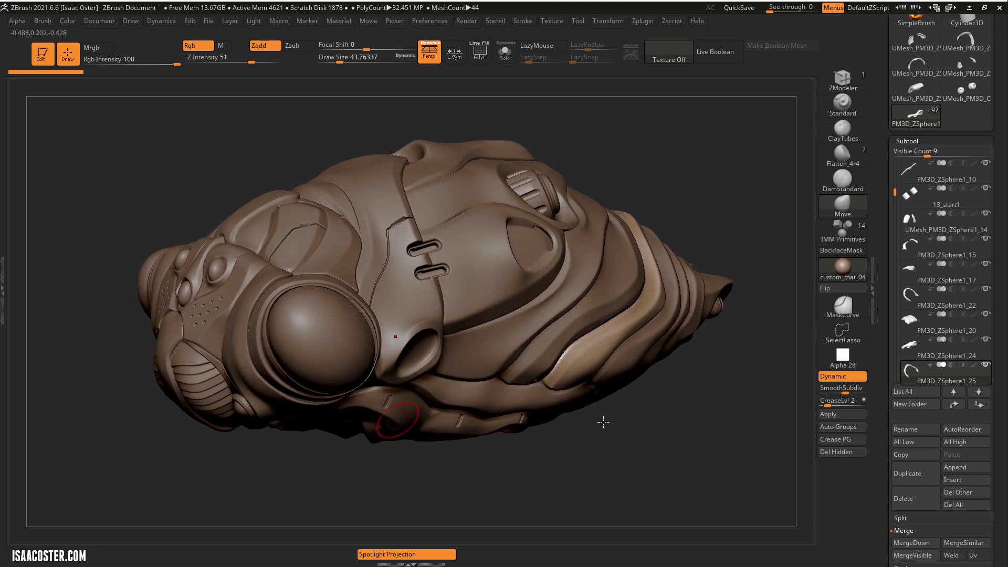
drag(666, 421, 620, 428)
drag(593, 460, 568, 471)
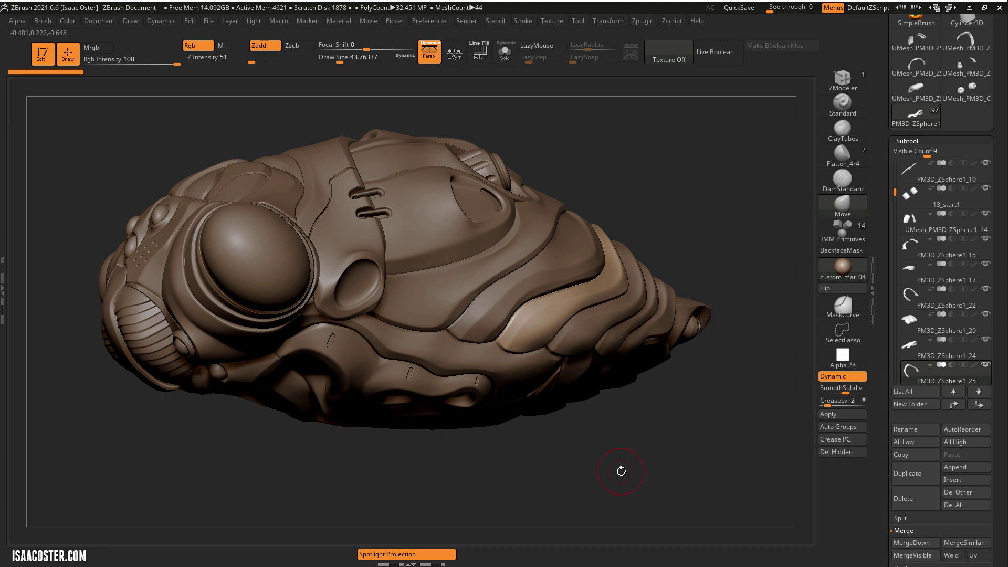
mouse_move(645, 169)
mouse_down()
mouse_move(664, 189)
mouse_move(663, 173)
mouse_move(633, 192)
mouse_move(682, 181)
mouse_move(660, 192)
mouse_move(679, 184)
mouse_move(607, 184)
mouse_move(617, 203)
mouse_up()
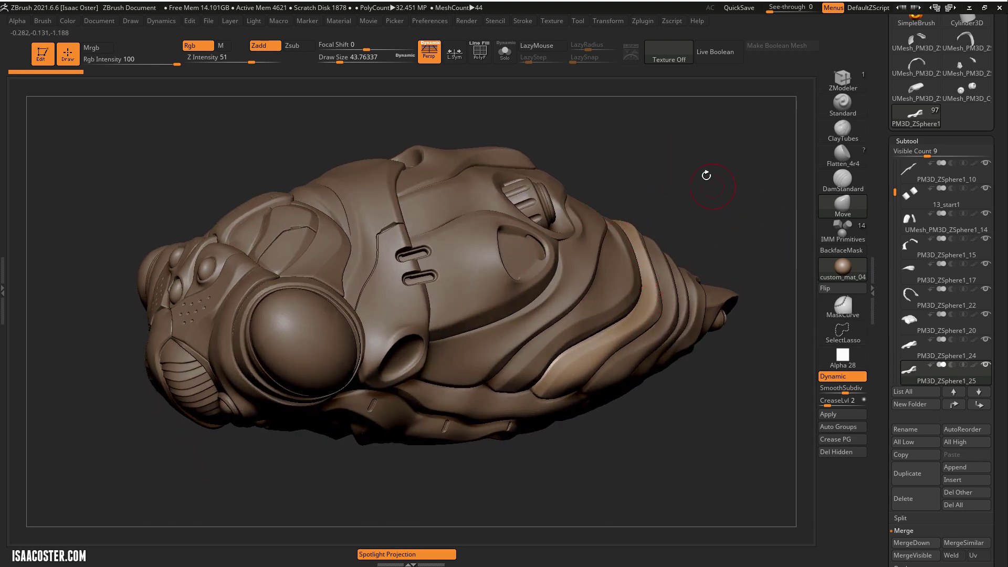
drag(707, 175, 666, 153)
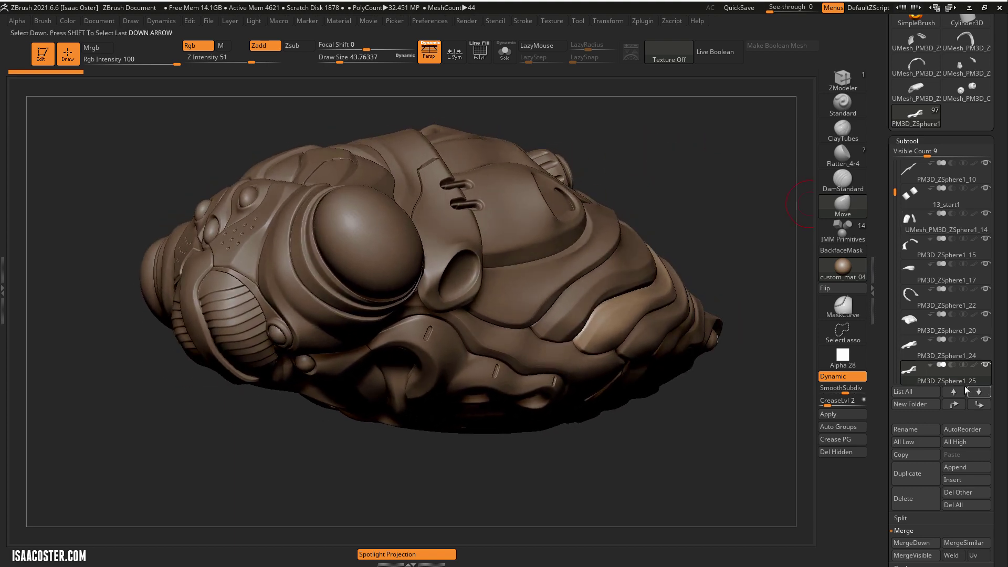
drag(895, 192, 901, 263)
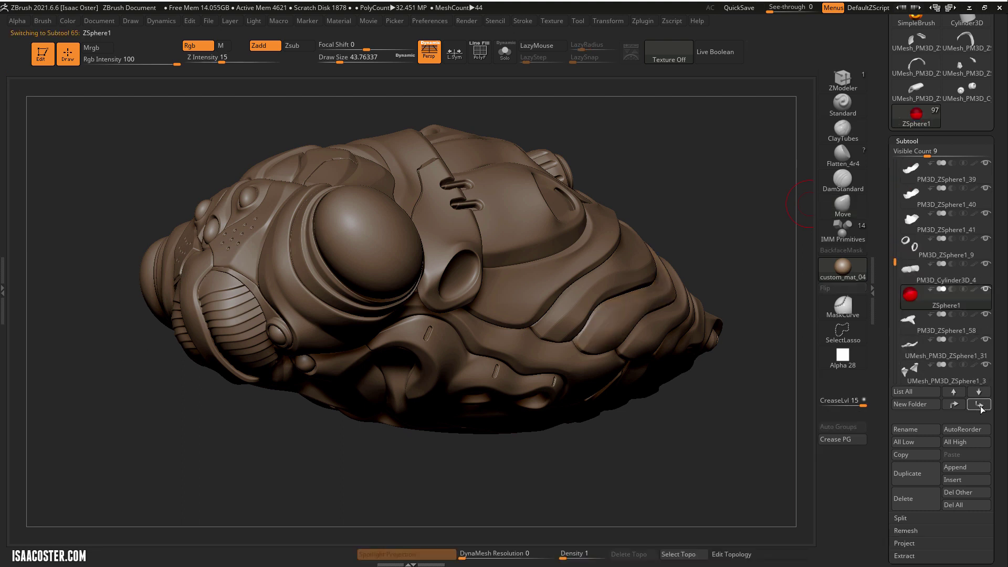
mouse_move(664, 459)
mouse_down()
mouse_move(713, 447)
mouse_move(710, 428)
mouse_move(549, 468)
mouse_up()
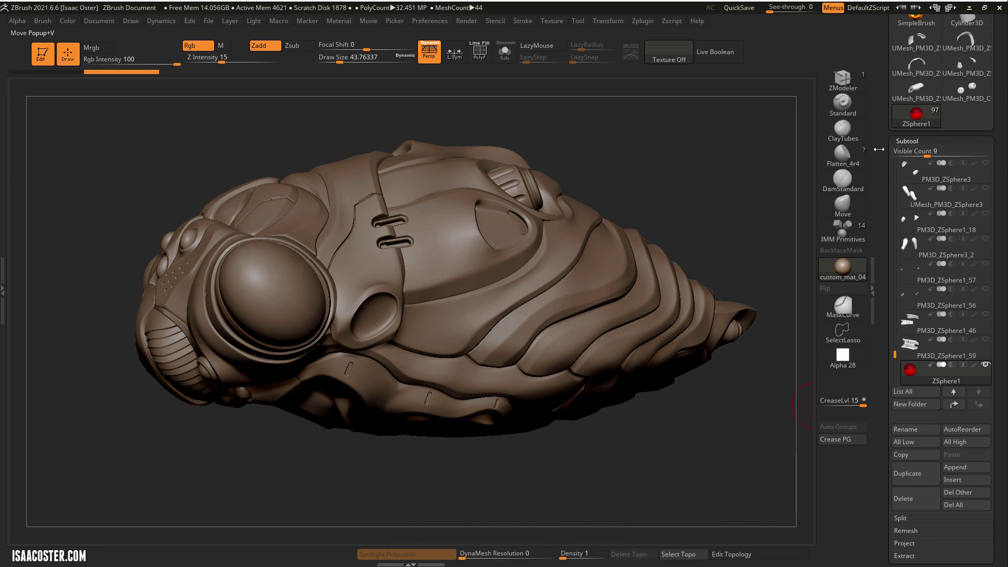
Open the ZSphere's Adaptive Skin settings and turn on Edit Topology for it
scroll(887, 315, down, 15)
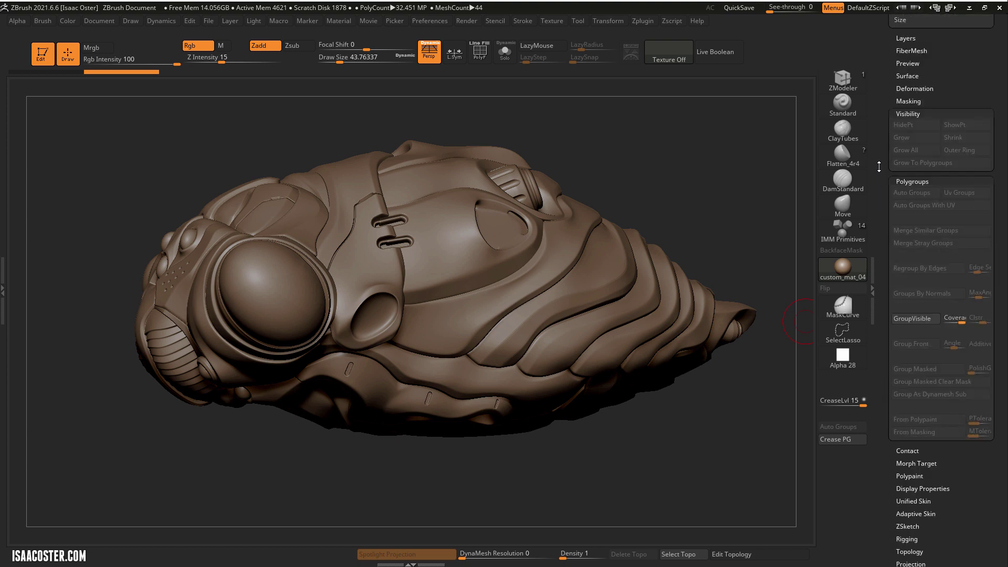
click(928, 366)
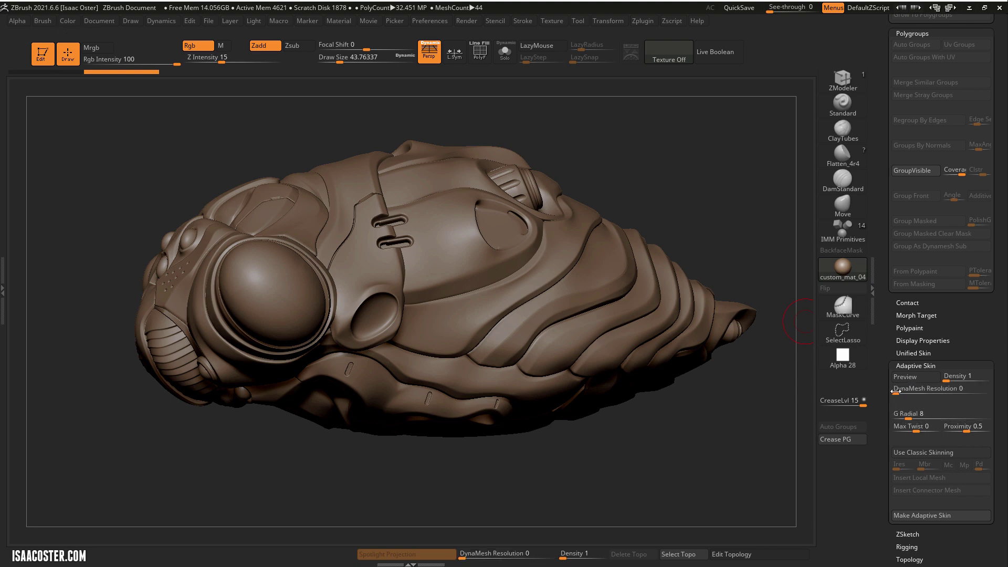
drag(883, 268, 880, 399)
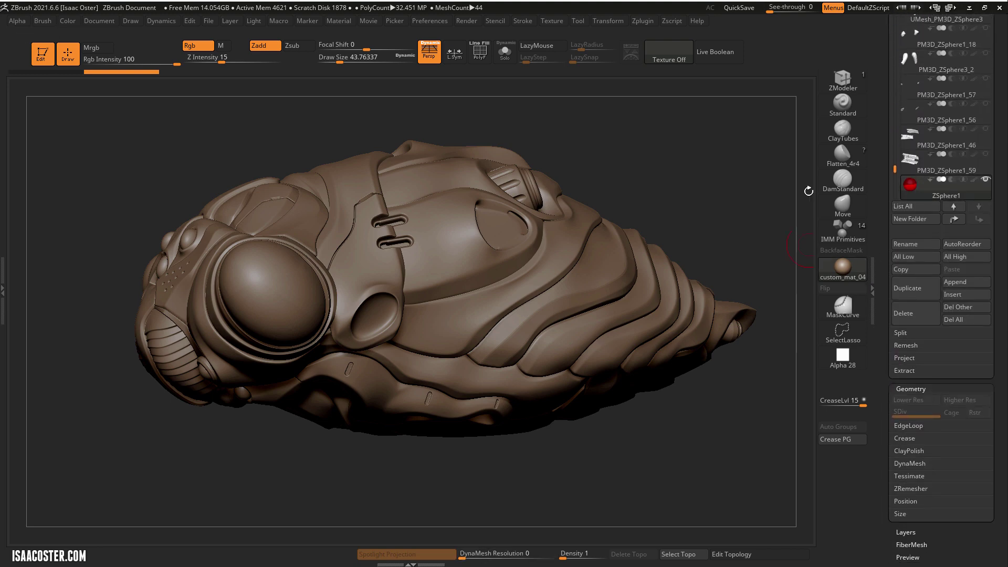
drag(713, 165, 542, 272)
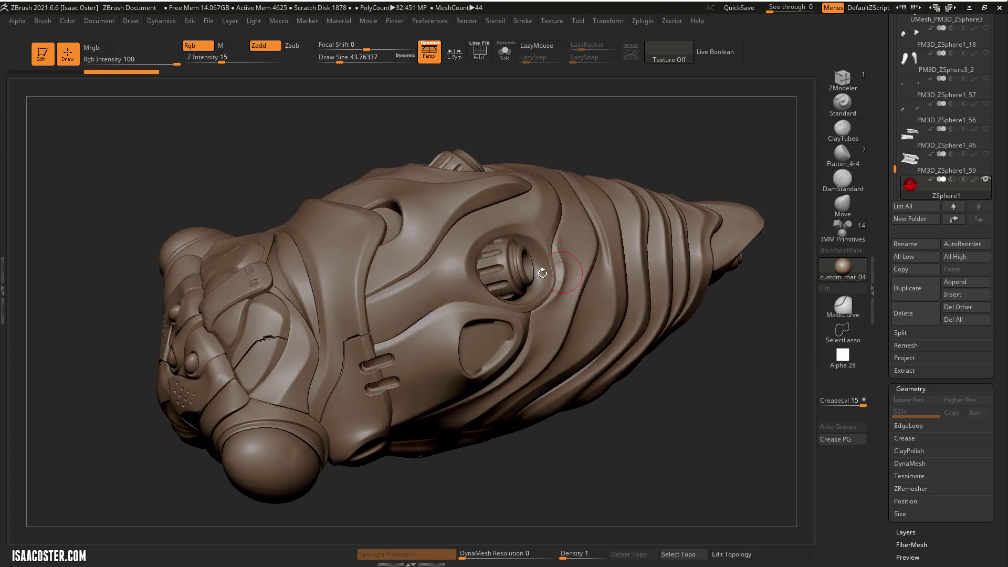
drag(765, 198, 493, 282)
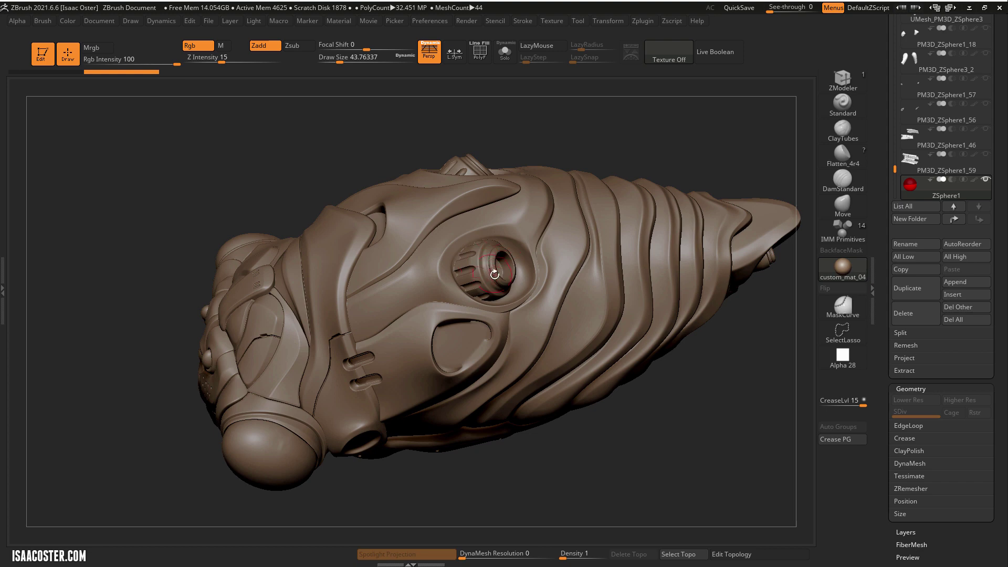
drag(543, 469, 382, 364)
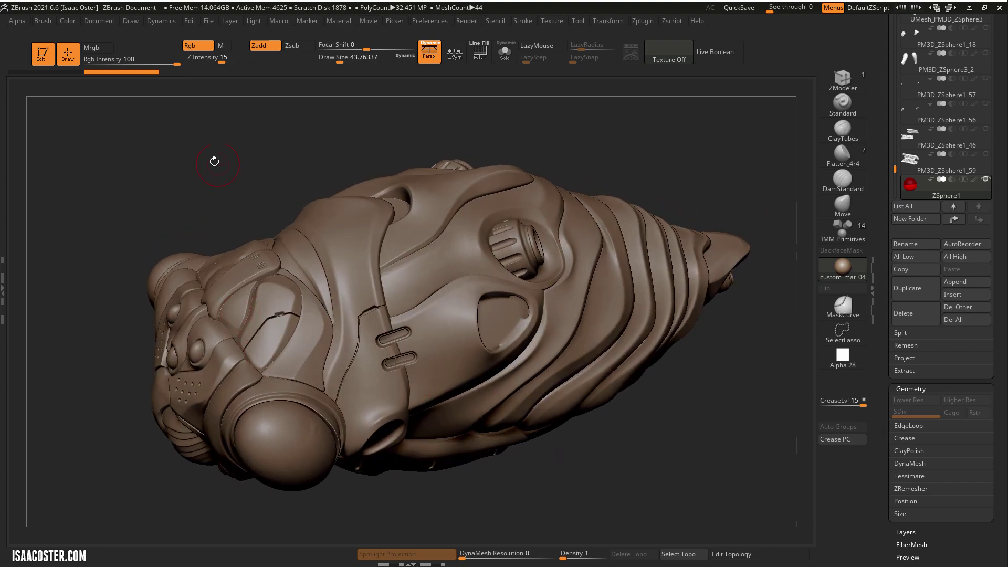
drag(215, 161, 357, 279)
drag(292, 189, 705, 138)
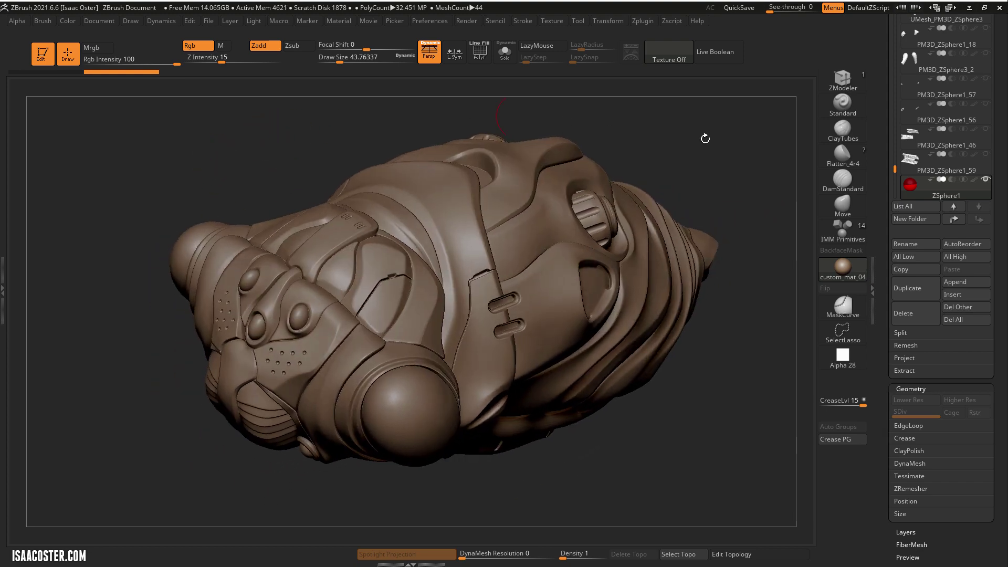
click(737, 554)
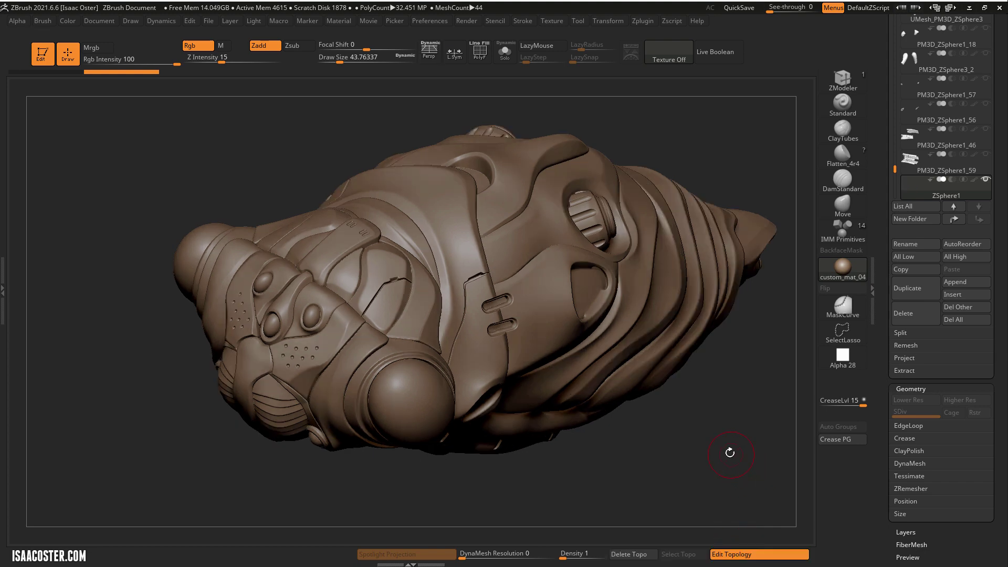
Change the model's material to BasicMaterial and choose a darker grey colour
drag(729, 452, 829, 175)
click(851, 282)
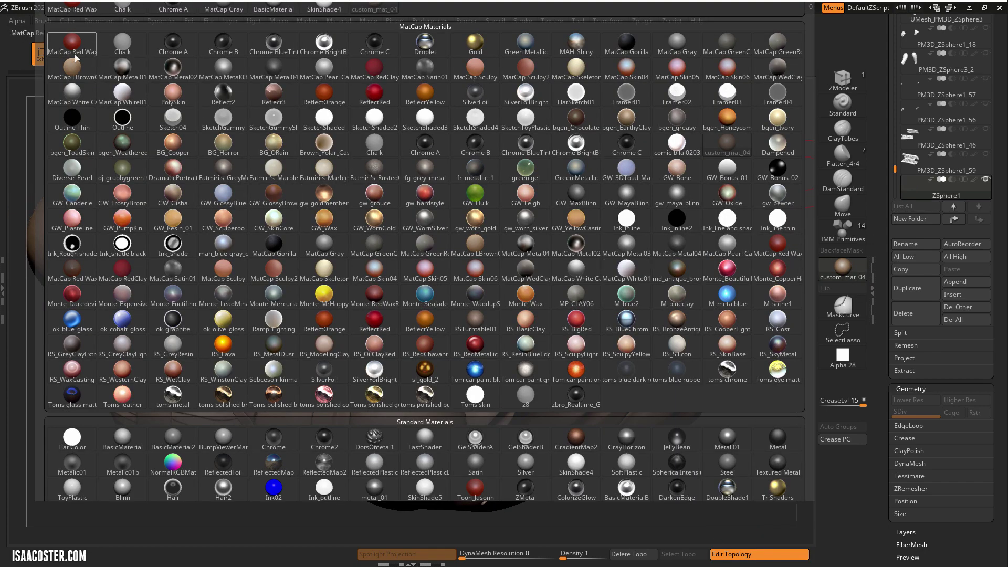
click(137, 436)
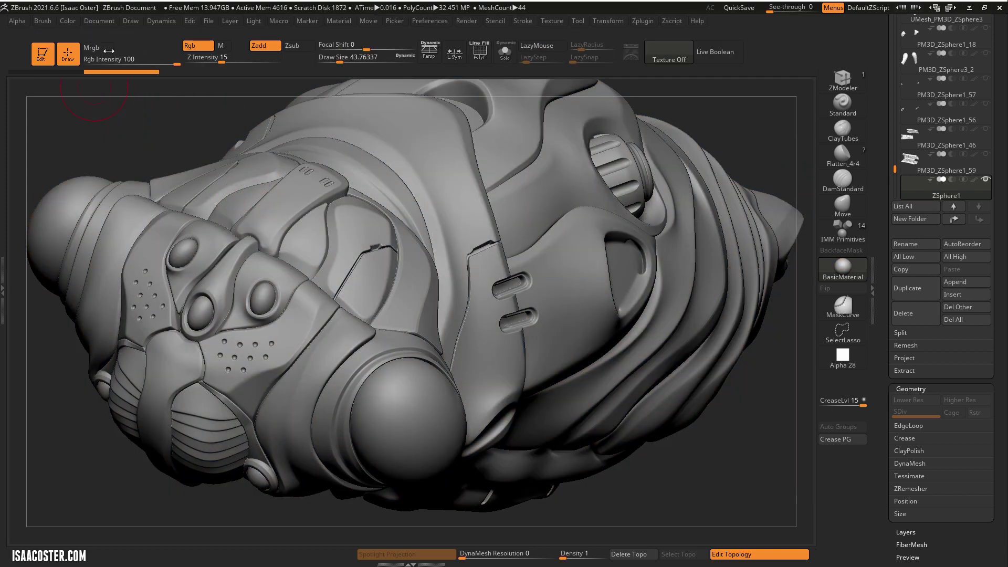
click(67, 22)
drag(92, 110, 90, 122)
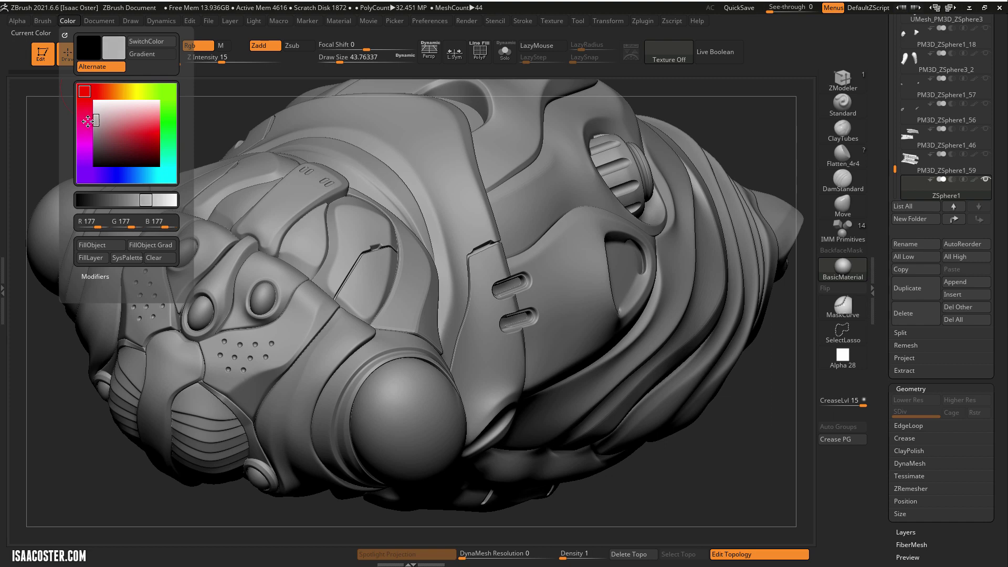
Reduce the Draw Size to about 4.3 and draw a topology line along the centre of the slotted head plate
right_drag(203, 154, 214, 135)
key(s)
drag(213, 136, 200, 137)
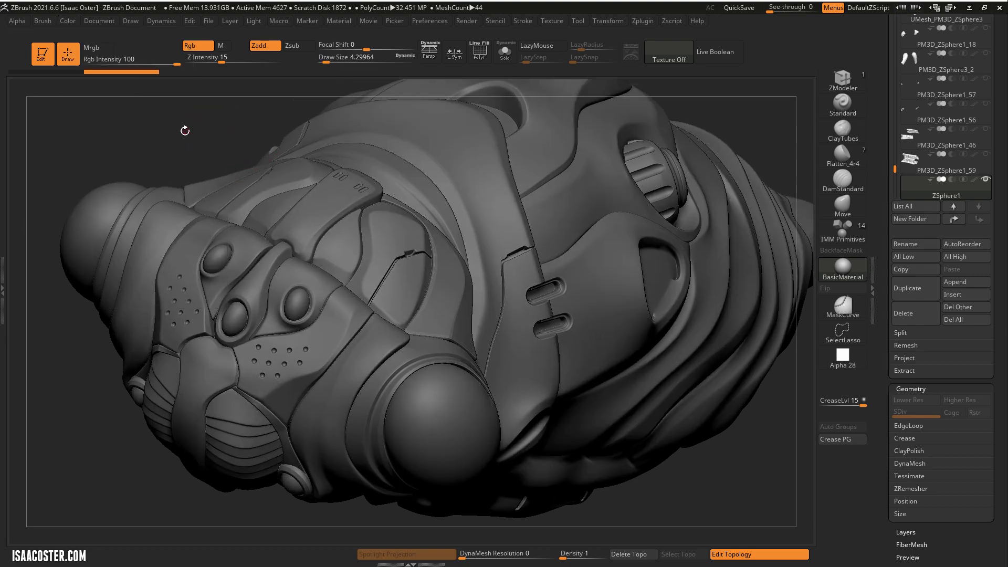
right_drag(329, 166, 335, 217)
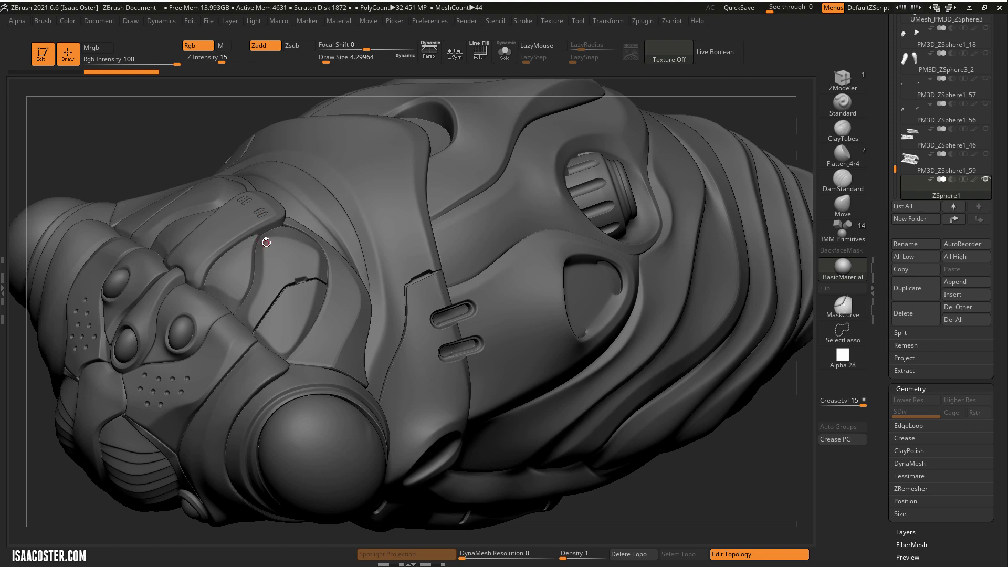
right_drag(179, 143, 191, 275)
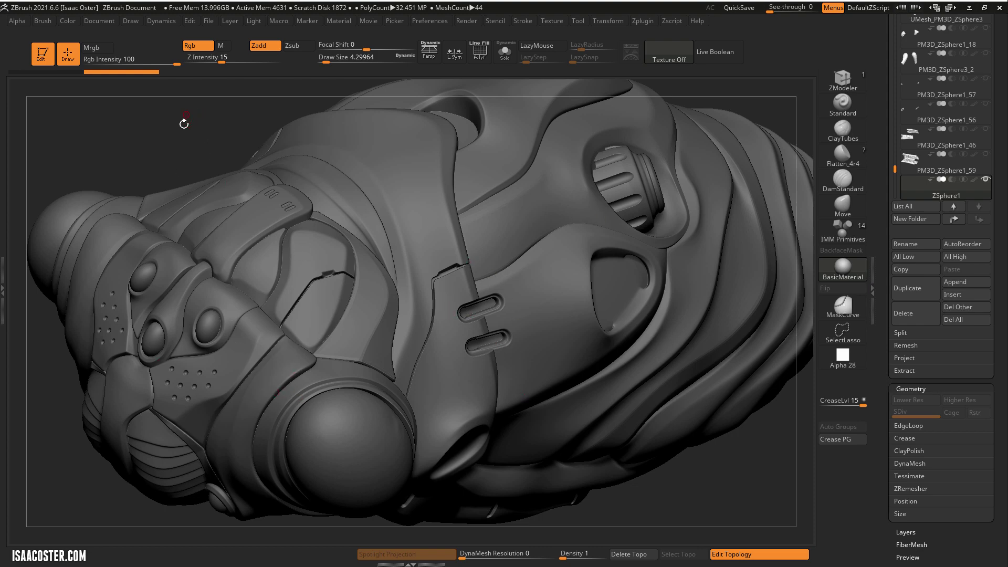
alt+drag(184, 123, 218, 140)
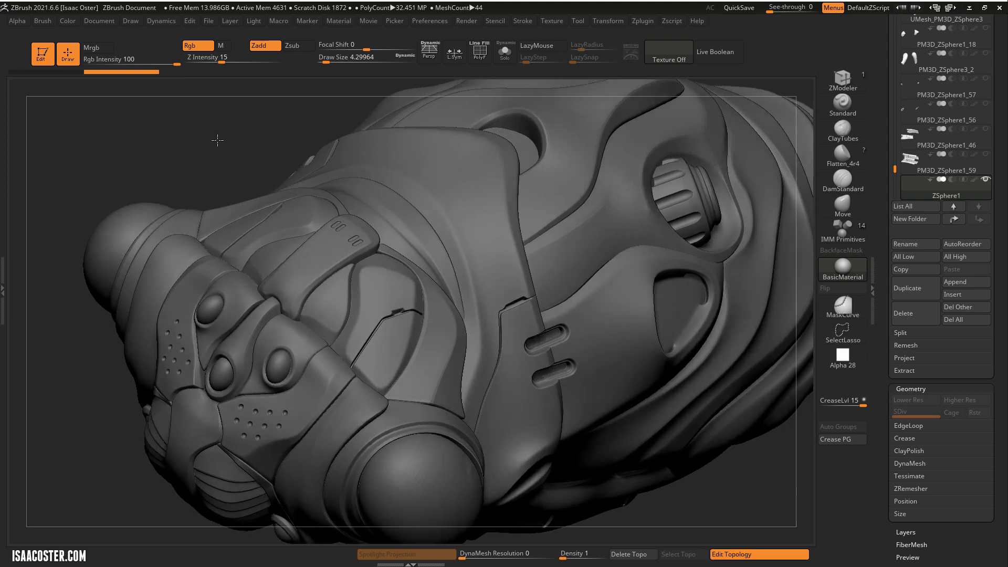
right_drag(217, 139, 292, 263)
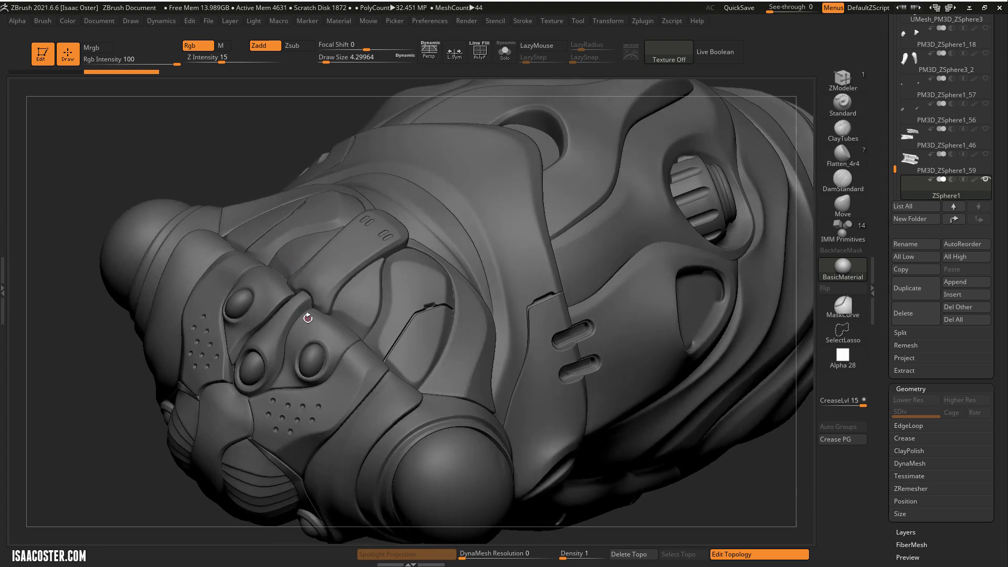
right_click(314, 280)
click(343, 253)
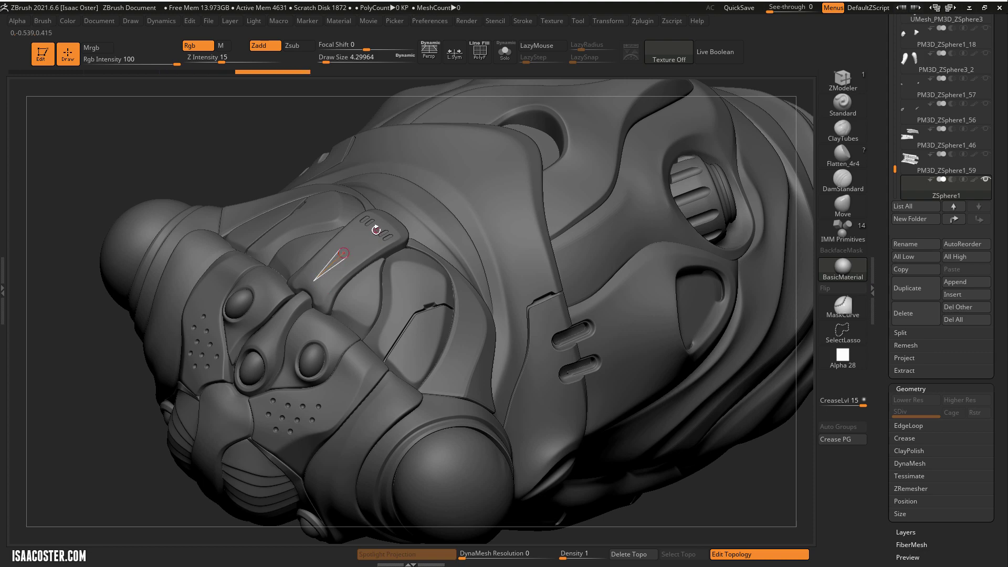
click(386, 223)
alt+drag(268, 124, 307, 197)
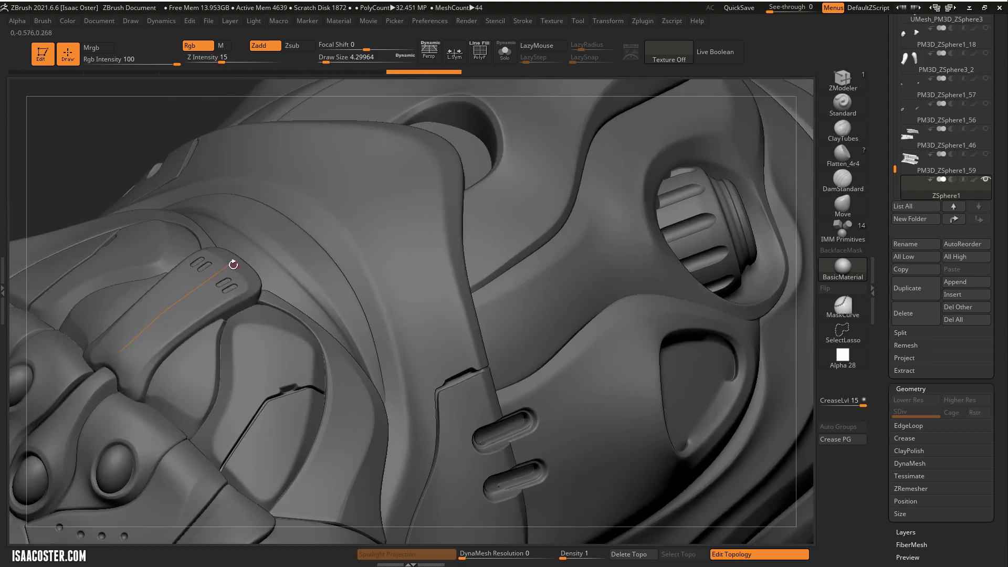
Draw symmetrical topology edges across the slotted plate's rear end, along its sides and back to the centre line at mid-length
ctrl+click(230, 265)
click(250, 287)
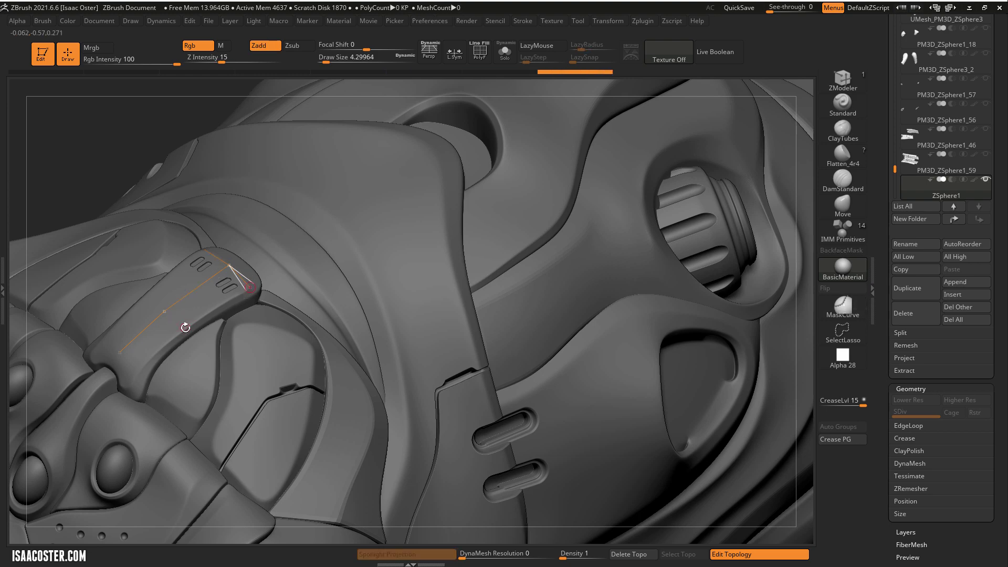
click(185, 327)
click(165, 311)
Extend the plate's topology grid forward from mid-length with another cross row and edges along its front rim
click(142, 364)
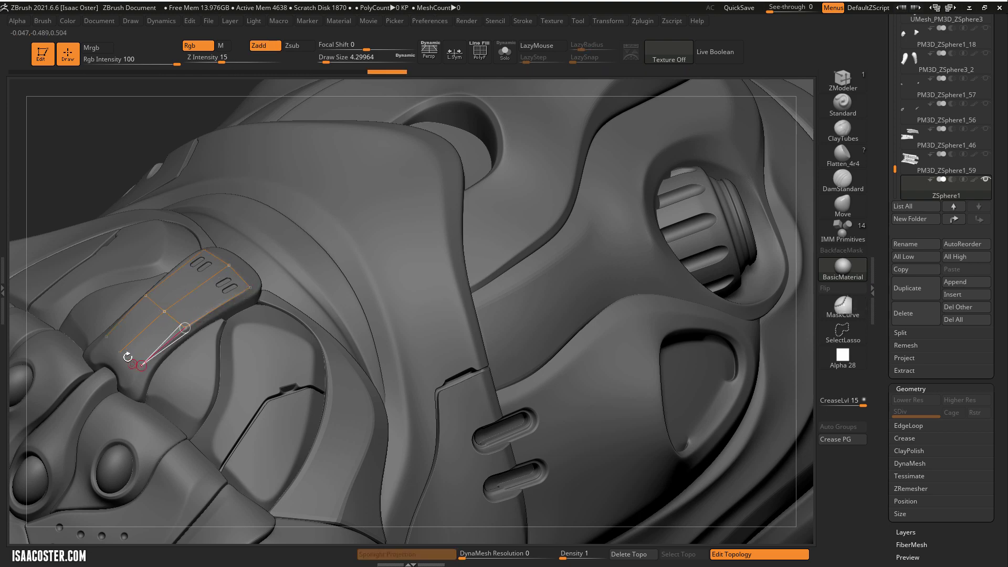
click(120, 352)
click(141, 365)
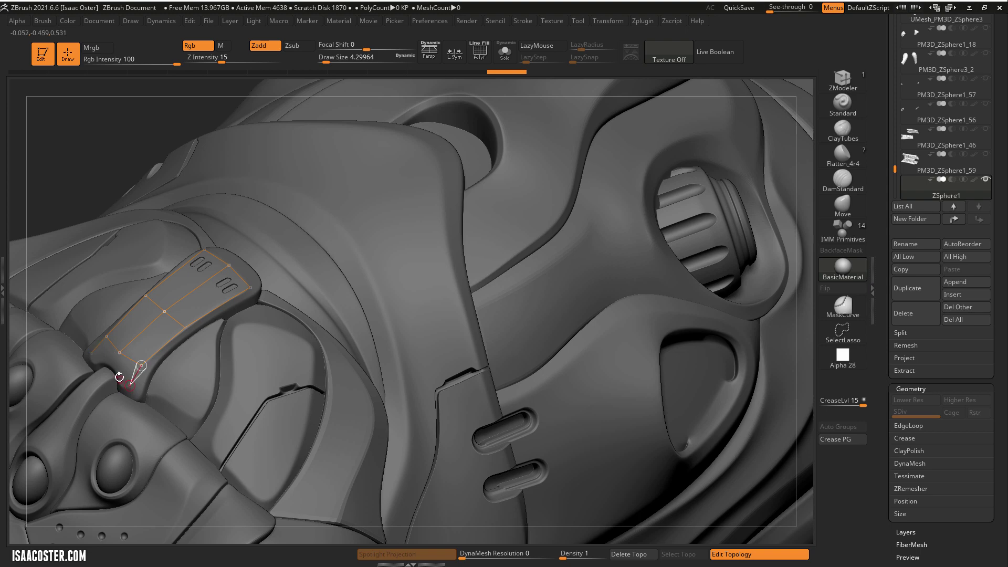
click(119, 374)
click(112, 367)
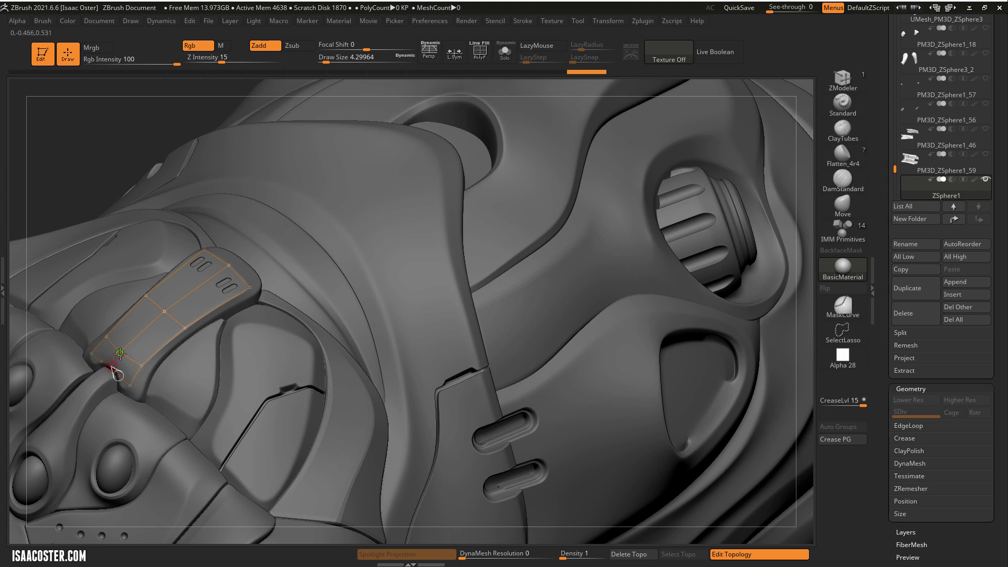
Draw symmetrical topology down the narrow bridge between the raised domes, starting below the slotted plate's front notch
alt+drag(72, 163, 118, 153)
ctrl+click(189, 341)
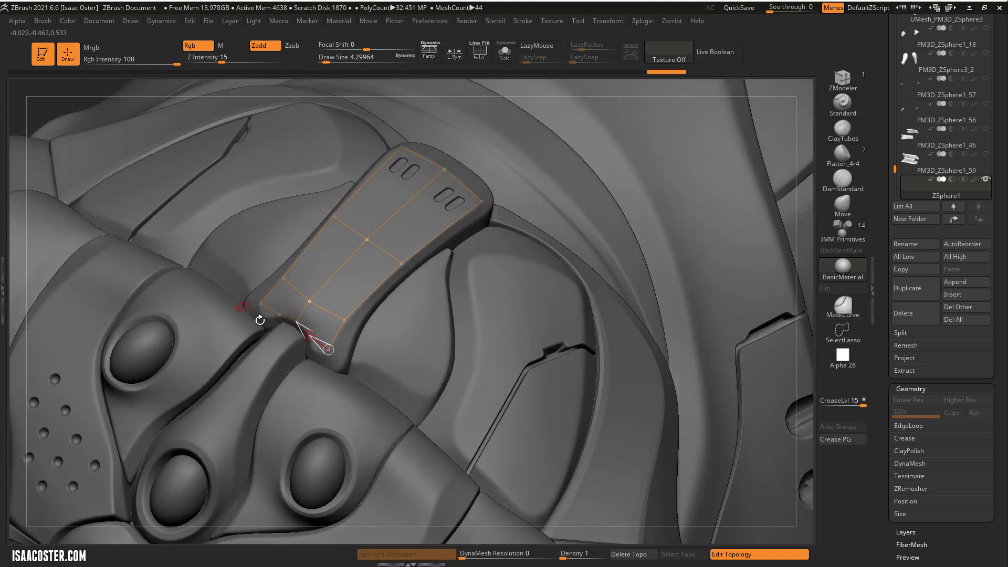
click(274, 366)
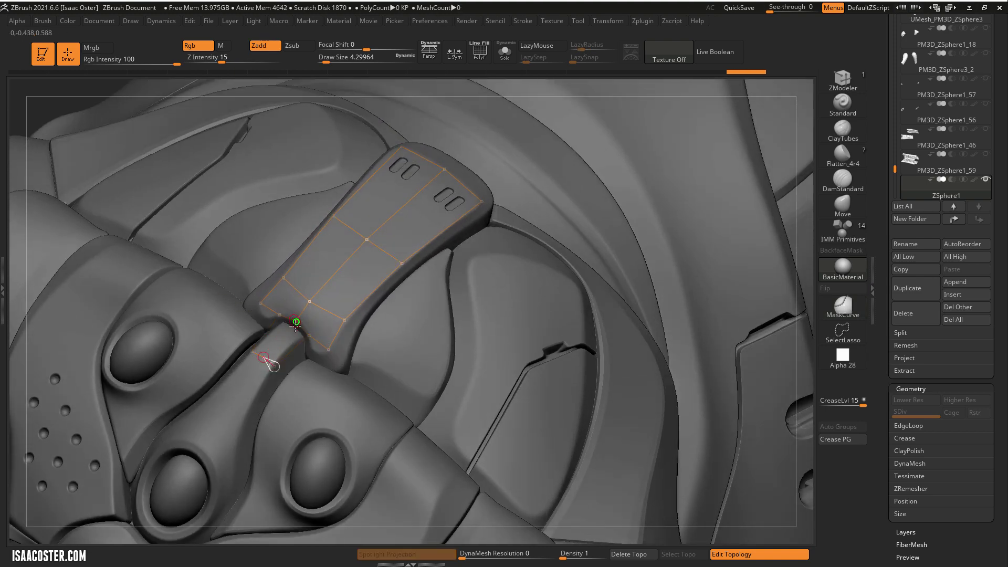
click(296, 320)
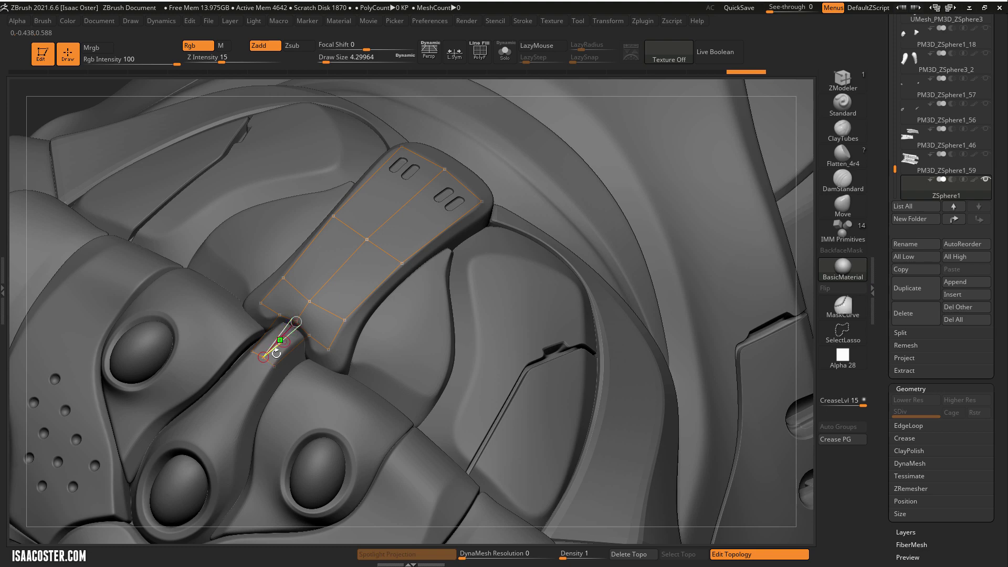
click(228, 406)
click(247, 412)
click(276, 366)
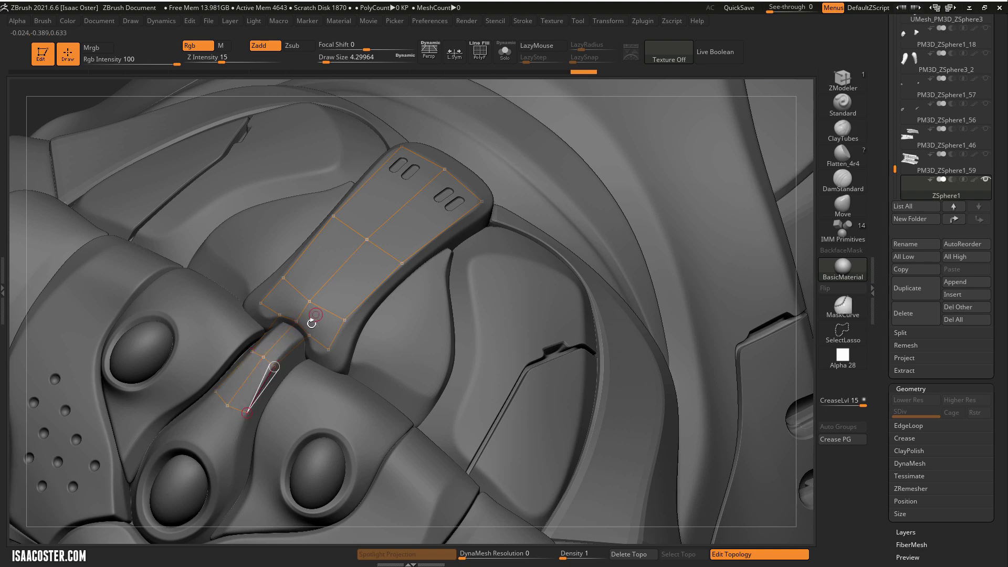
Draw a symmetrical diagonal edge from the slotted plate's front notch to the side point of its front cross row
ctrl+click(309, 335)
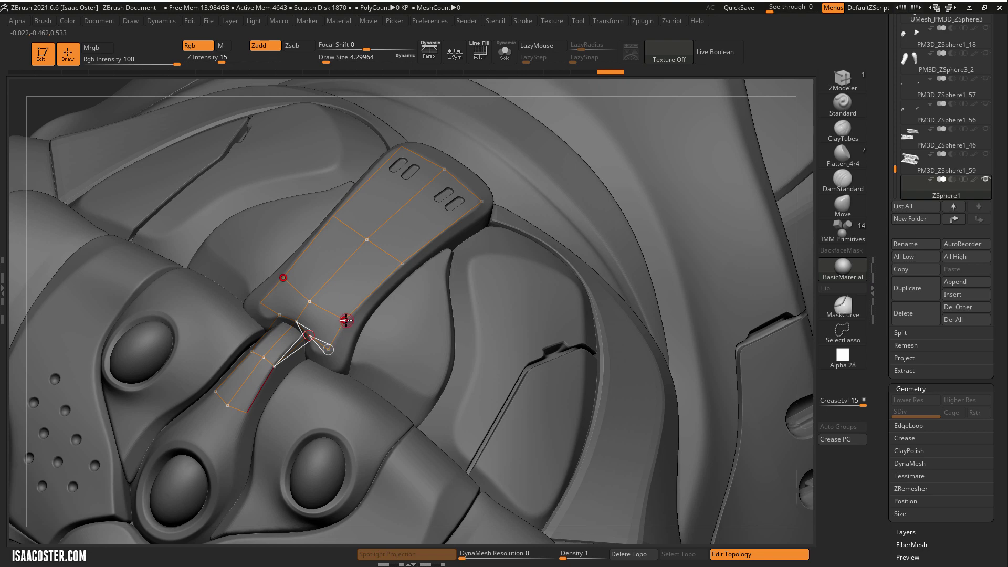
click(346, 321)
click(345, 320)
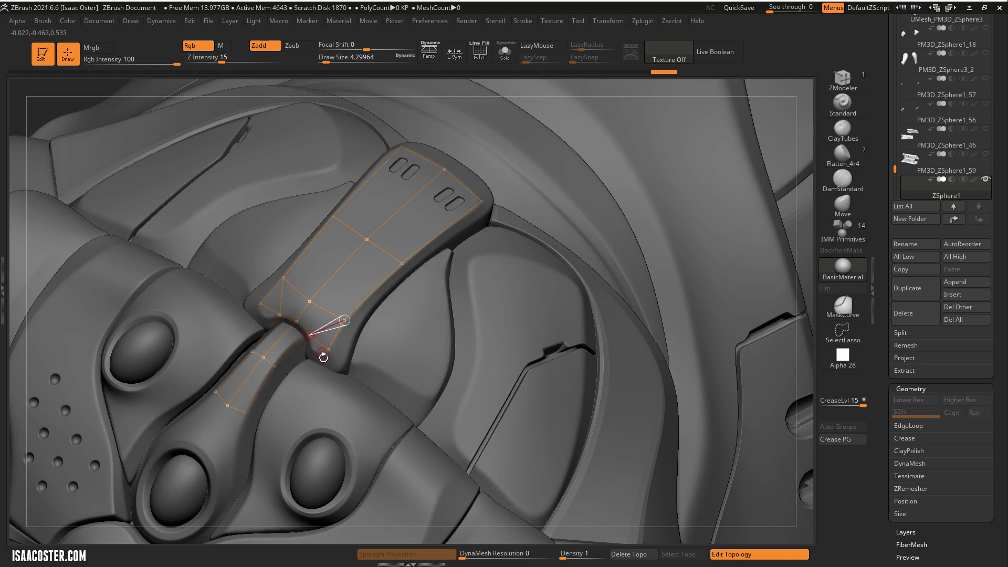
Draw topology edges over the side wall of the slotted plate's front corner and connect them to its front rim
drag(48, 103, 55, 75)
ctrl+click(345, 320)
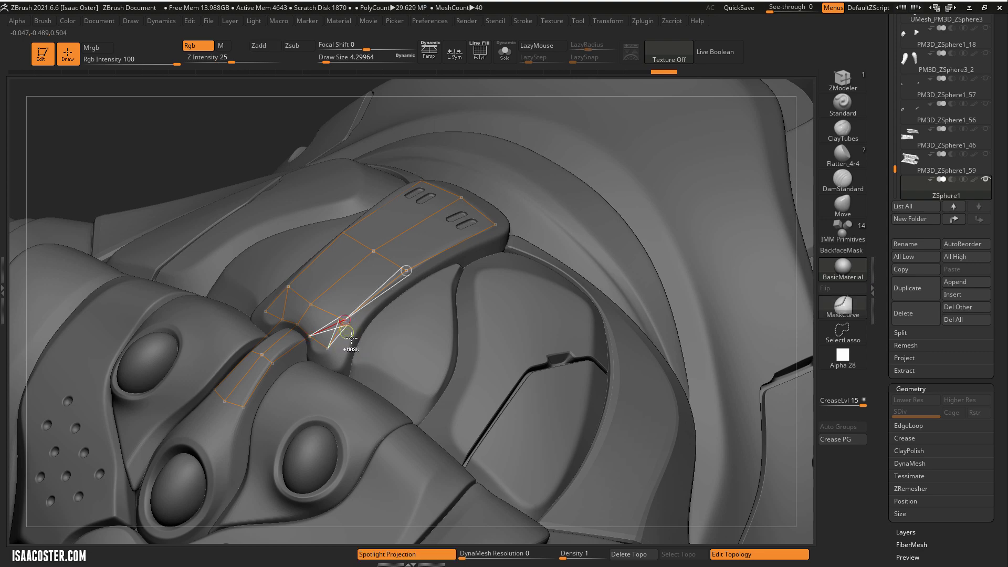
drag(206, 137, 212, 157)
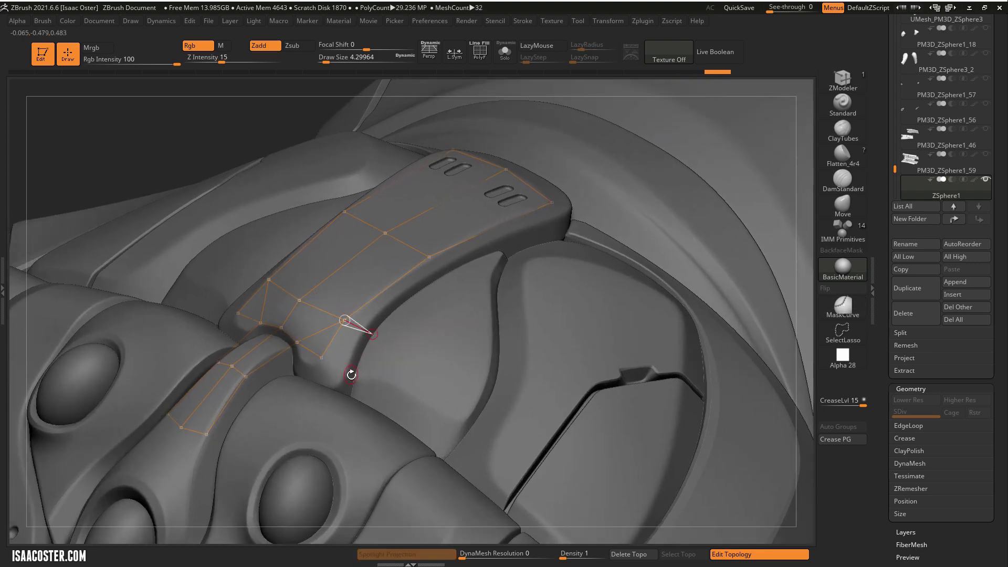
click(356, 376)
click(321, 357)
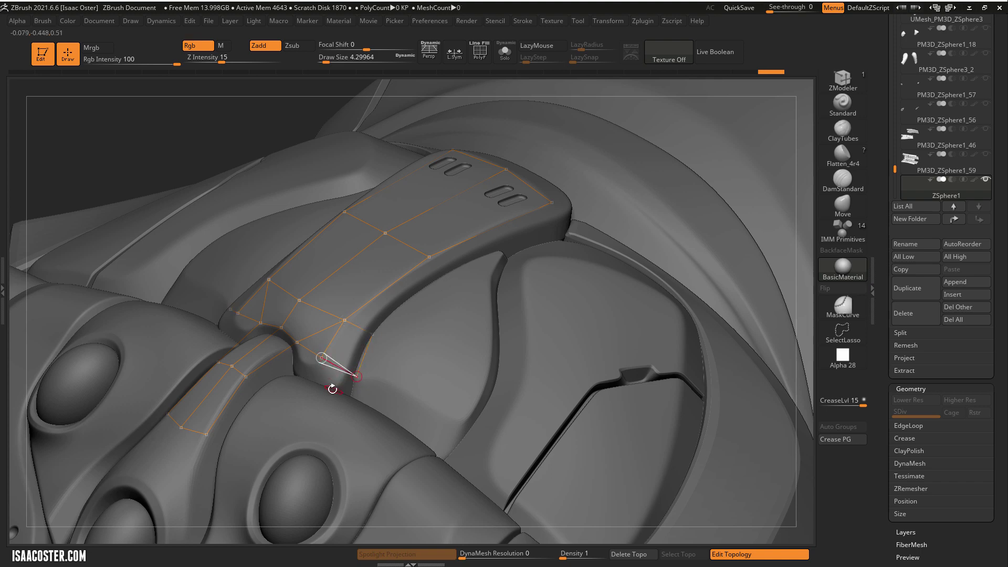
click(332, 390)
click(357, 379)
click(322, 358)
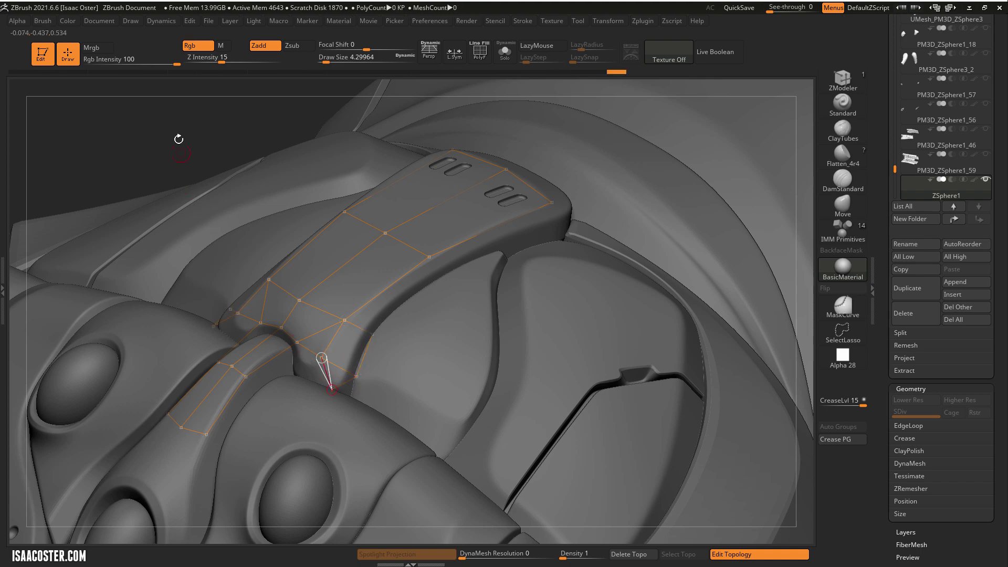
Extend the topology from the plate's front notch along the outer side of the narrow bridge and connect it to the bridge strip
drag(179, 138, 216, 144)
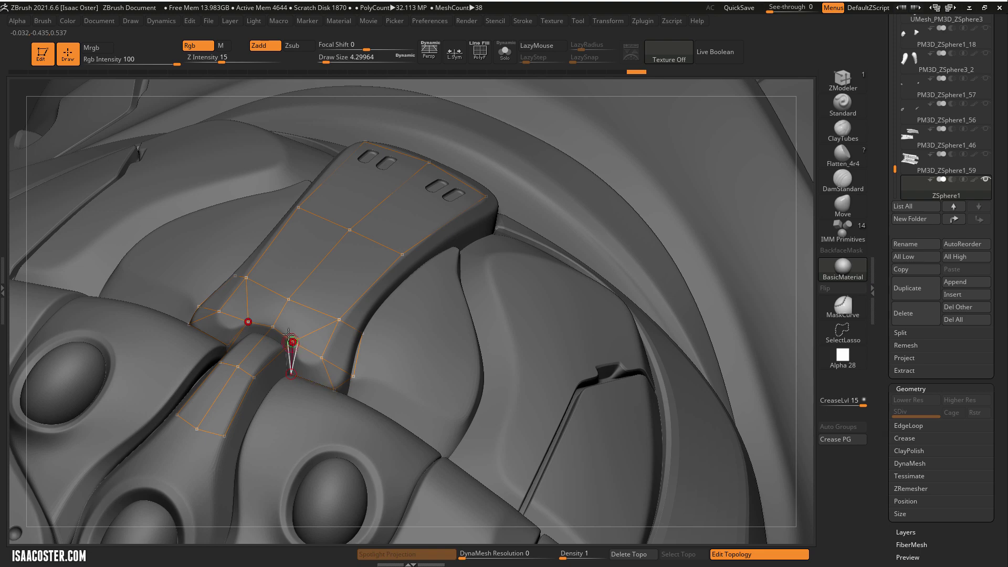
click(293, 342)
drag(24, 89, 273, 402)
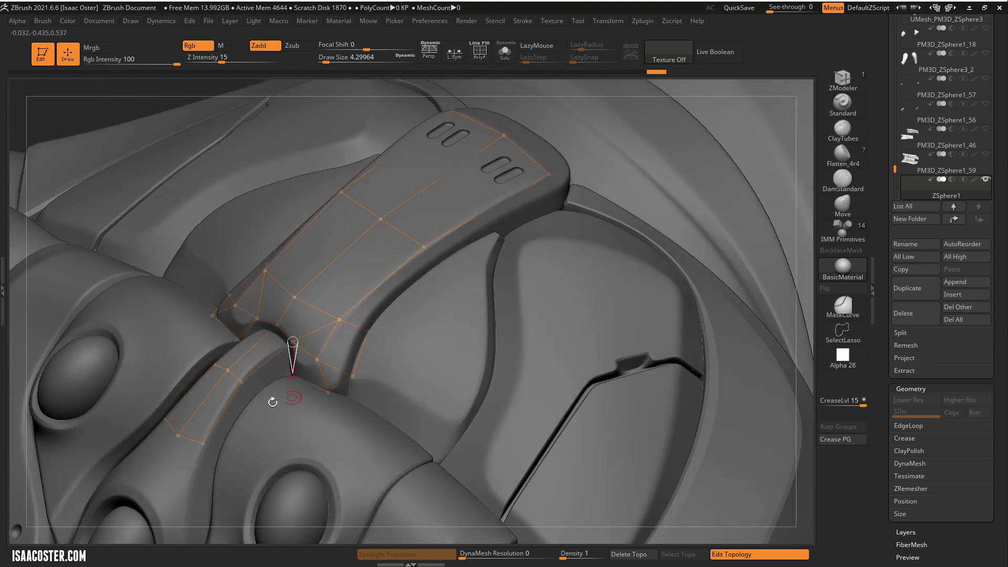
click(243, 383)
click(203, 444)
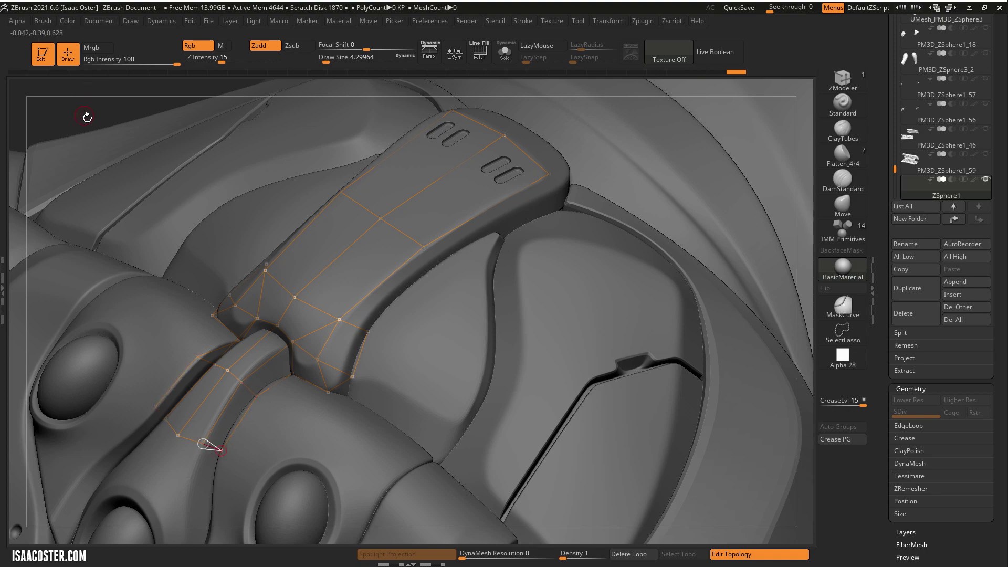
Close the edges at the plate's front corner and add a quad on the recessed panel beside it
drag(86, 111, 133, 131)
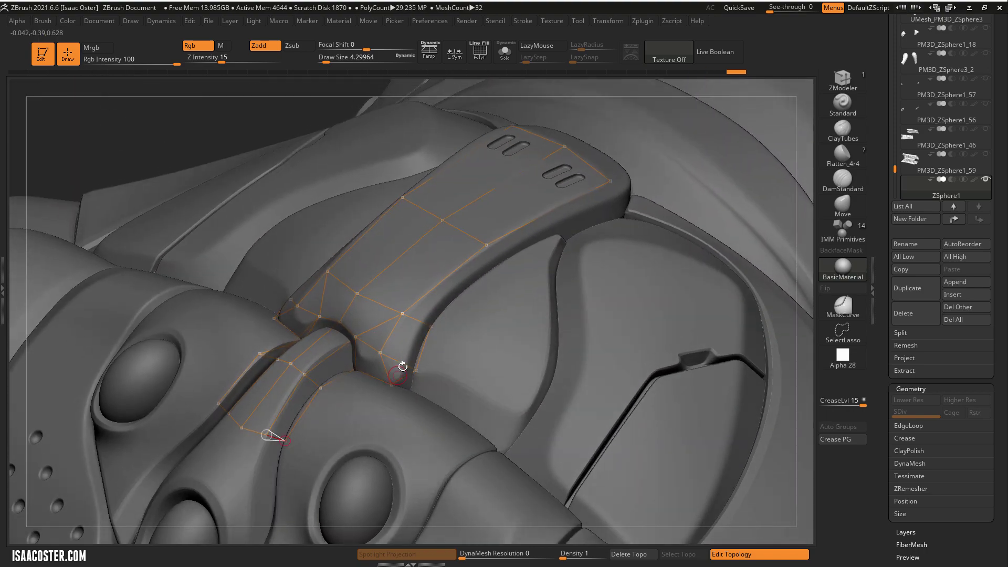
click(407, 315)
click(403, 315)
click(416, 370)
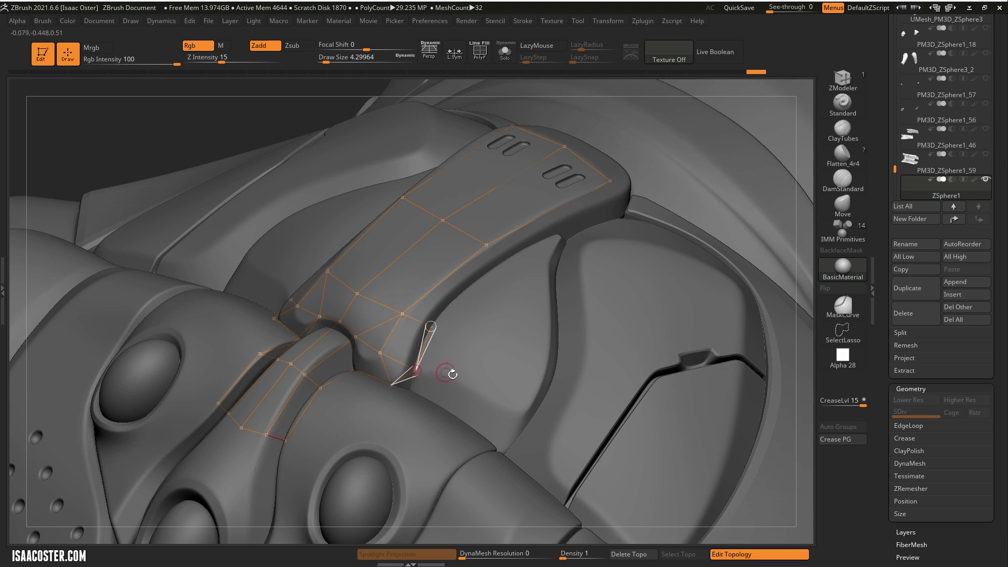
click(458, 378)
click(480, 342)
click(480, 342)
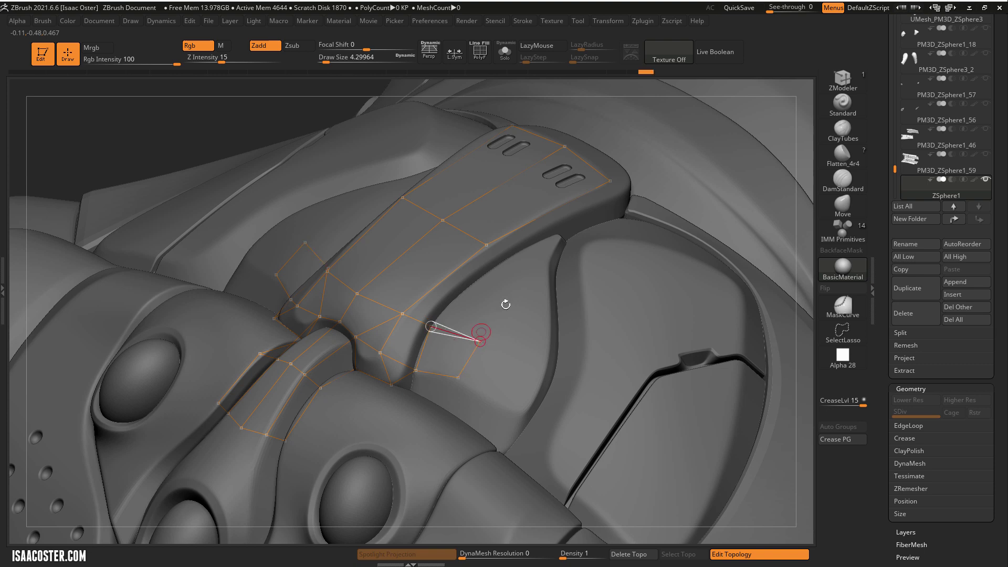
Extend the recessed panel's topology rearward with another quad and connect it to the plate's side at mid-length
click(480, 341)
click(503, 266)
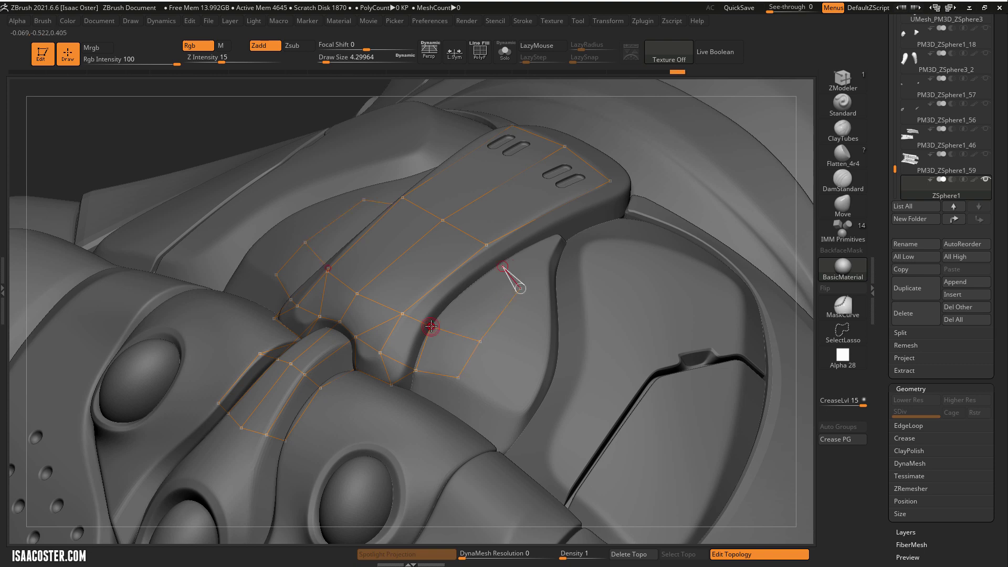
click(432, 327)
click(487, 248)
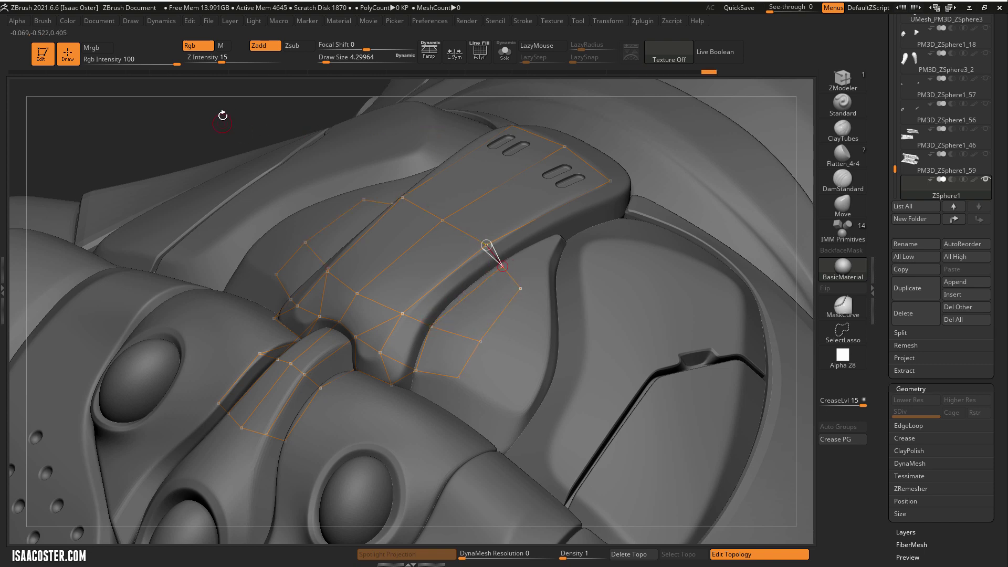
Move the slotted plate's rear row of topology points forward so that it lies just ahead of the slots
drag(223, 115, 431, 172)
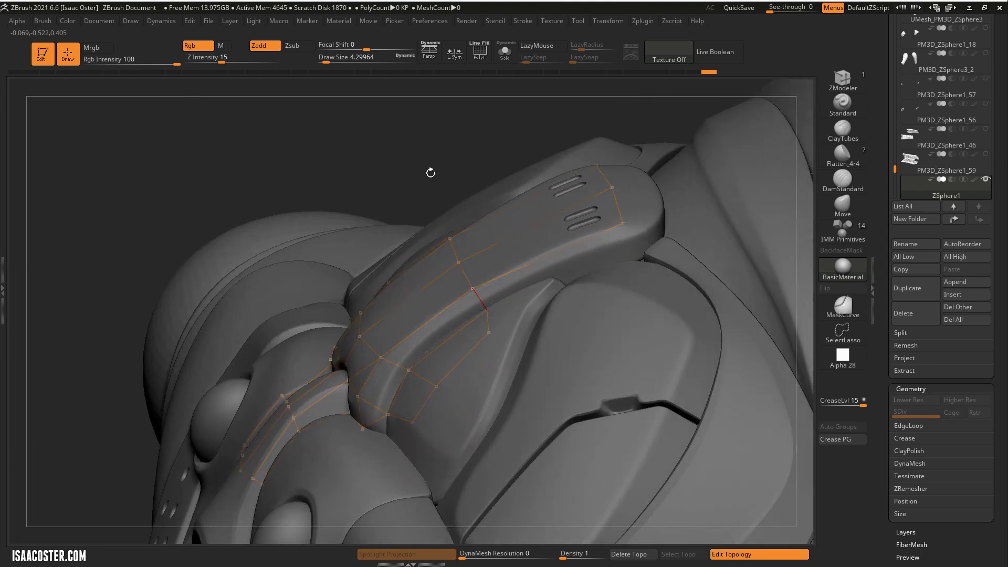
drag(619, 223, 604, 226)
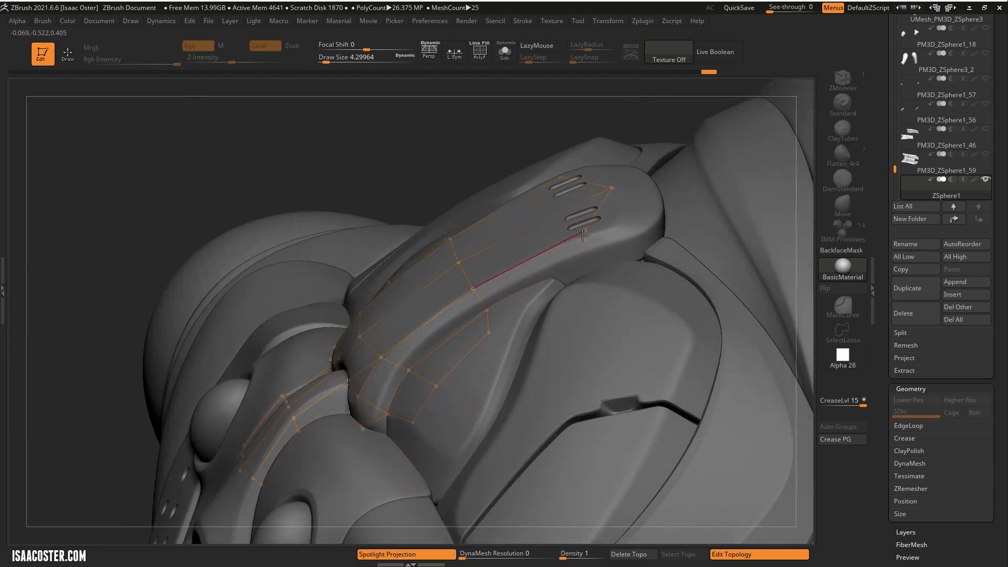
drag(450, 152, 603, 168)
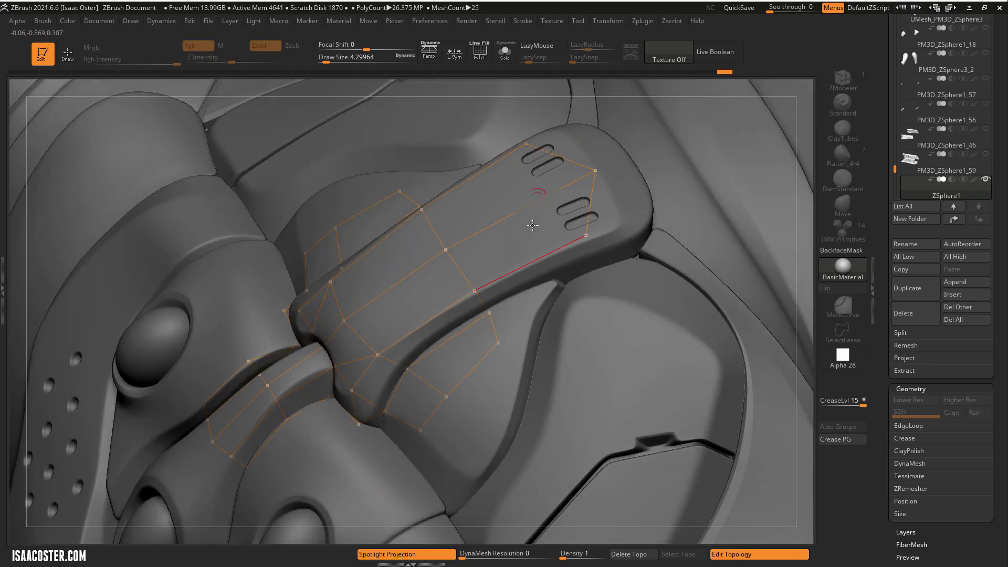
drag(557, 84, 551, 21)
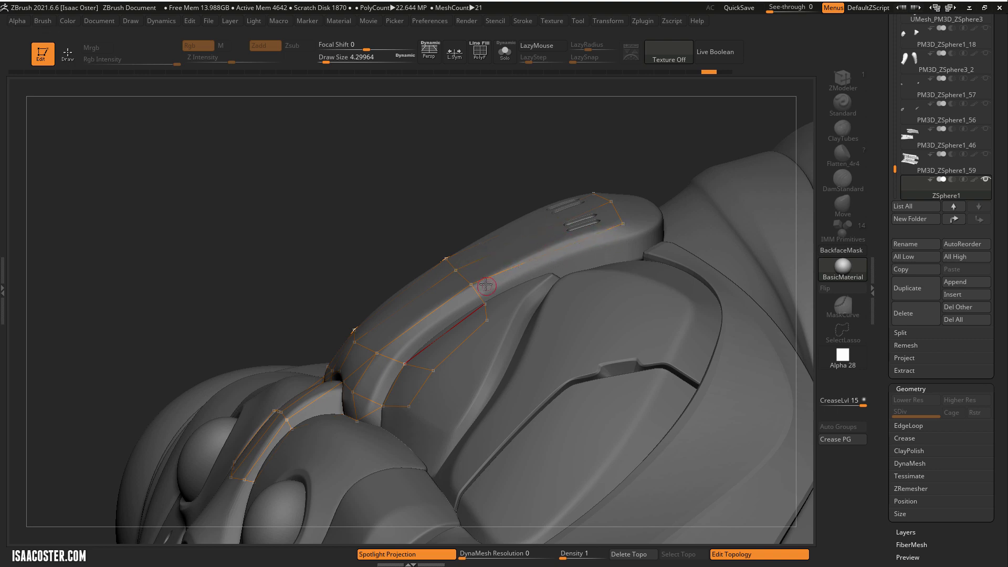
drag(495, 148, 557, 210)
click(605, 176)
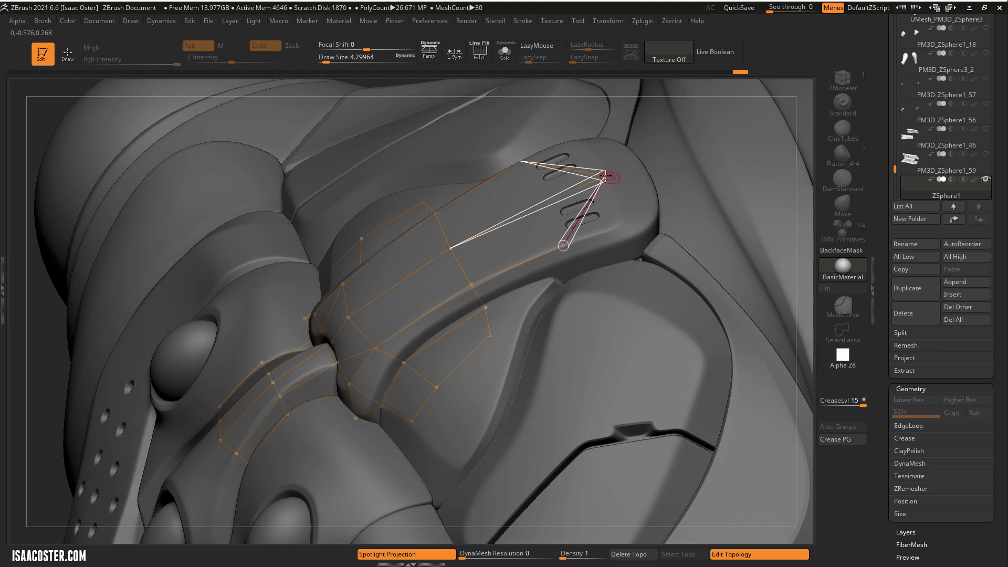
drag(605, 176, 592, 179)
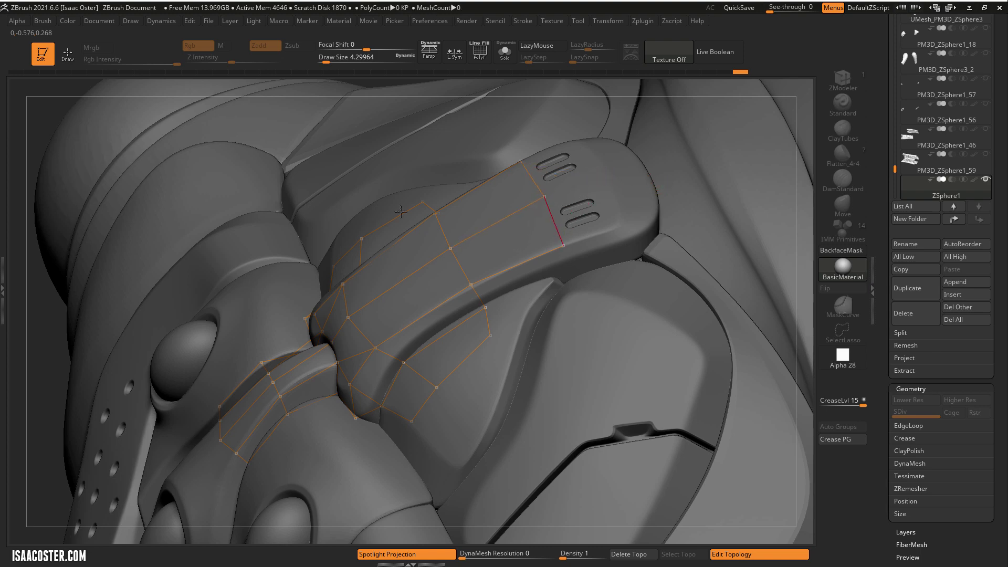
Draw a new rear cross row beyond the slots and connect it to the row ahead of them
drag(49, 112, 79, 141)
ctrl+click(543, 198)
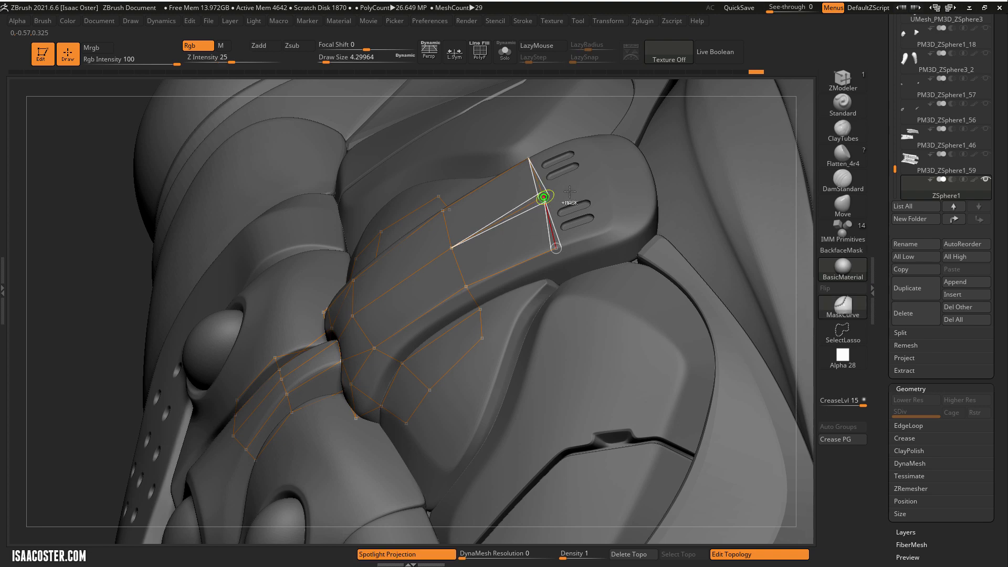
click(606, 175)
click(615, 223)
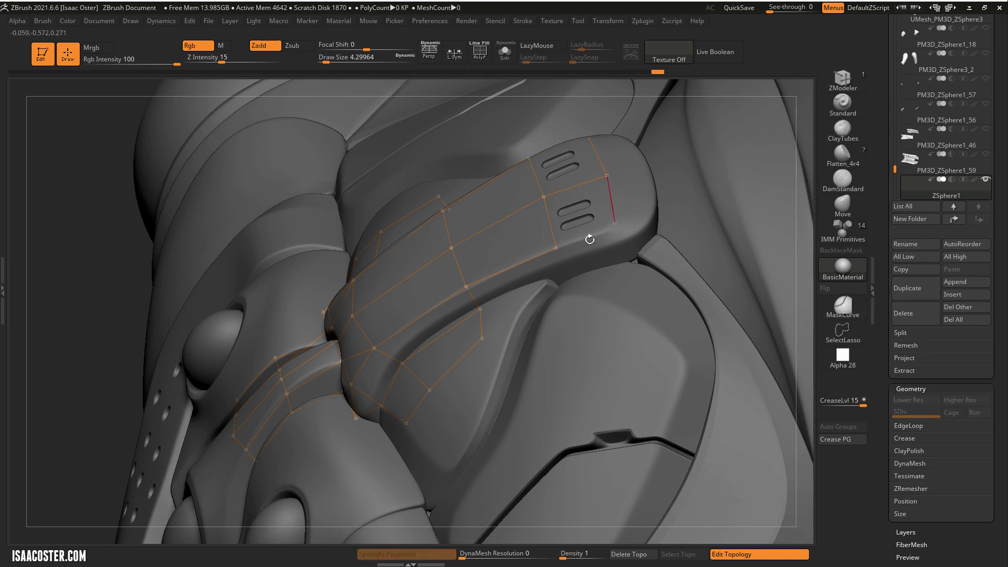
click(556, 249)
drag(77, 221, 491, 372)
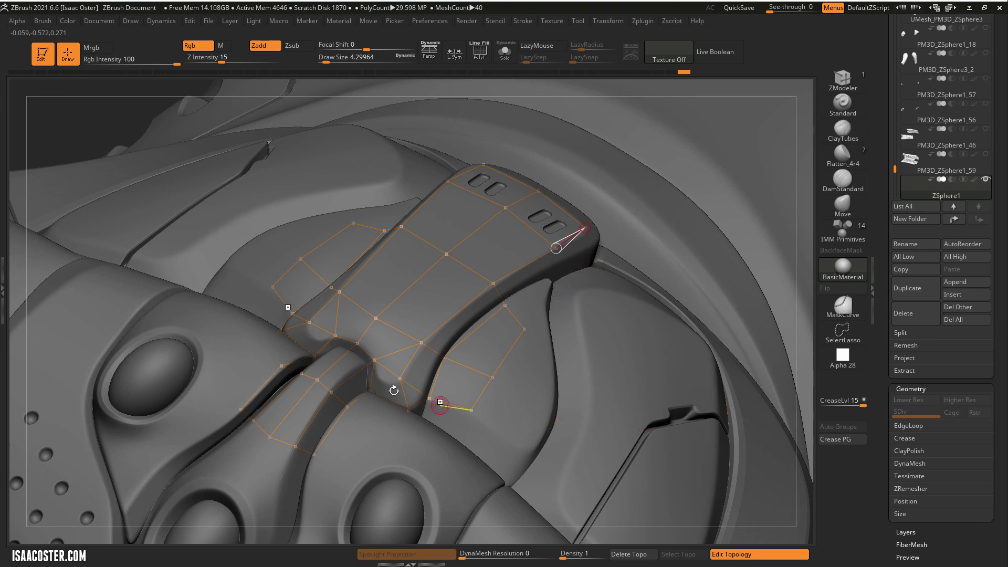
click(471, 409)
drag(99, 101, 100, 122)
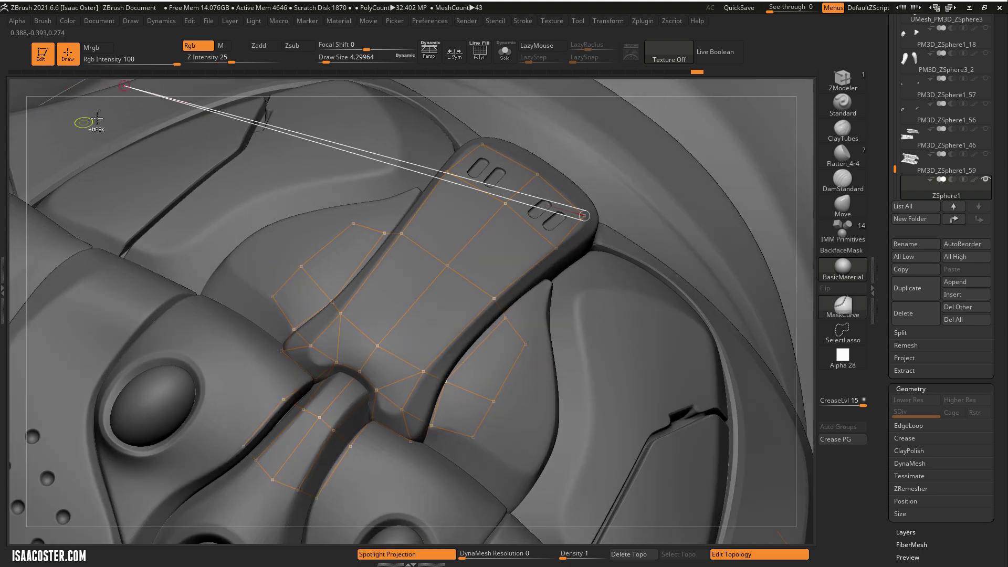
Switch to moving topology points and adjust the points around the bridge and the recessed side panel
key(w)
drag(103, 79, 124, 68)
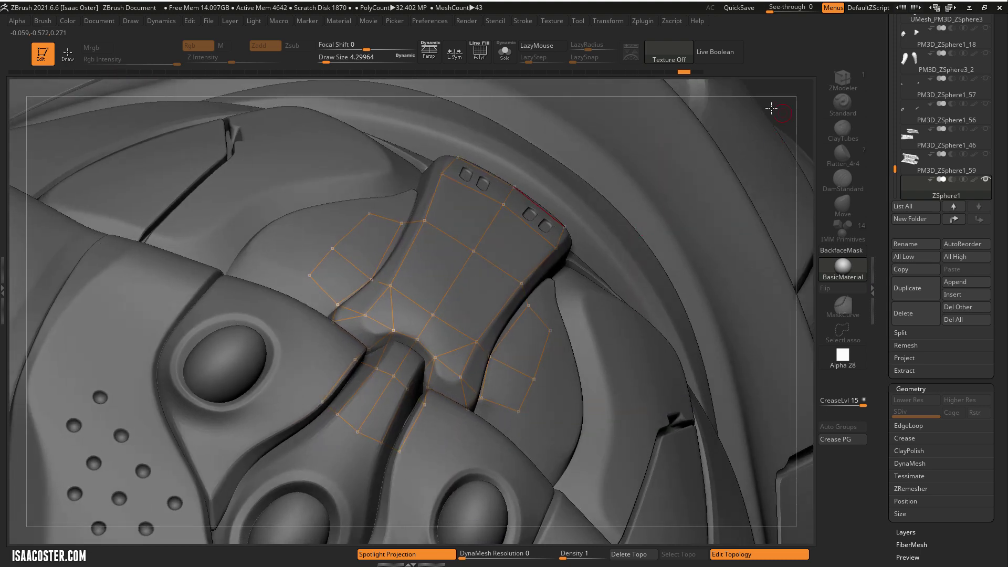
alt+drag(780, 104, 627, 92)
drag(724, 112, 733, 143)
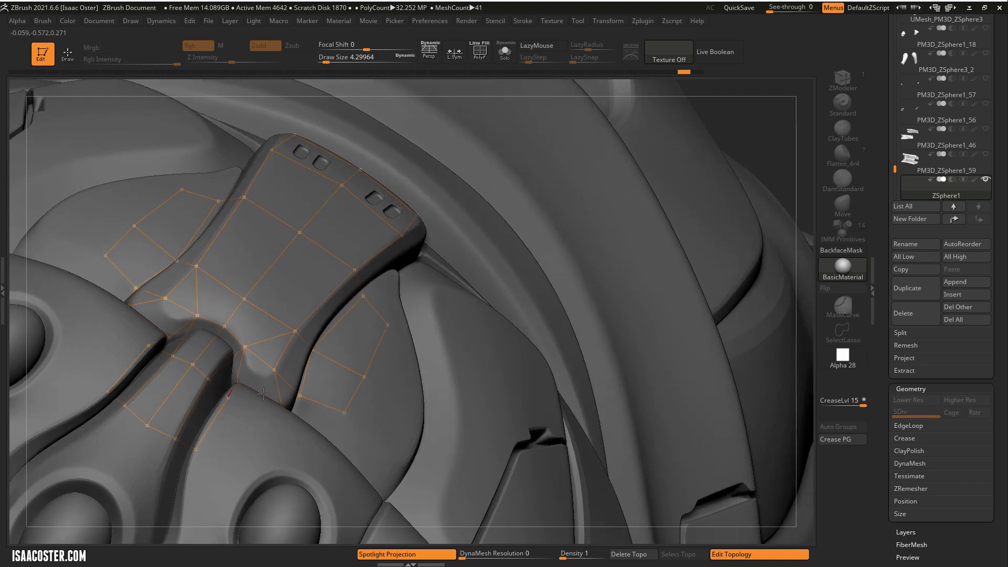
drag(756, 146, 765, 135)
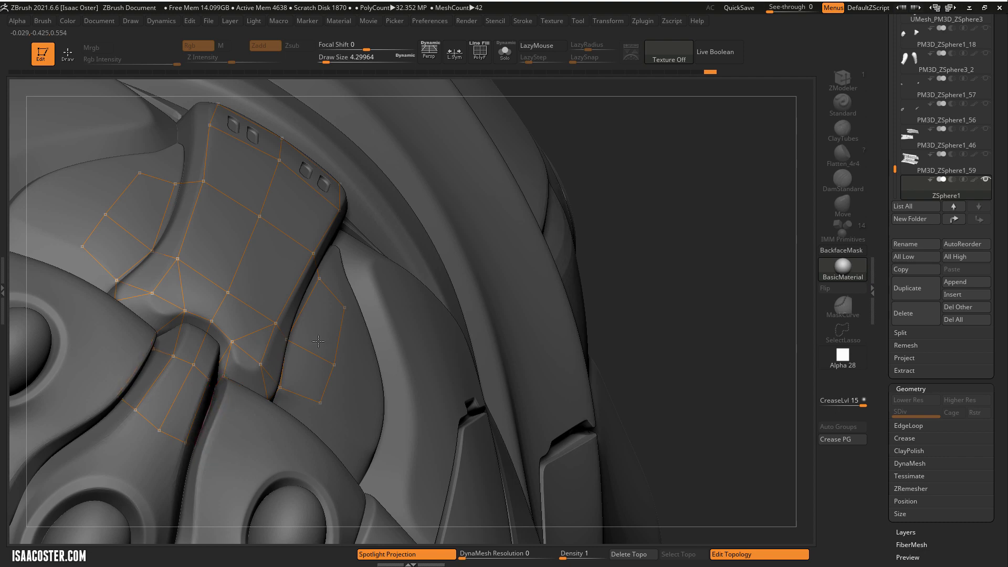
mouse_move(673, 249)
mouse_down()
mouse_move(719, 232)
mouse_move(682, 249)
mouse_move(682, 263)
mouse_up()
Return to drawing topology and rework the edge along the outer side of the narrow bridge
key(q)
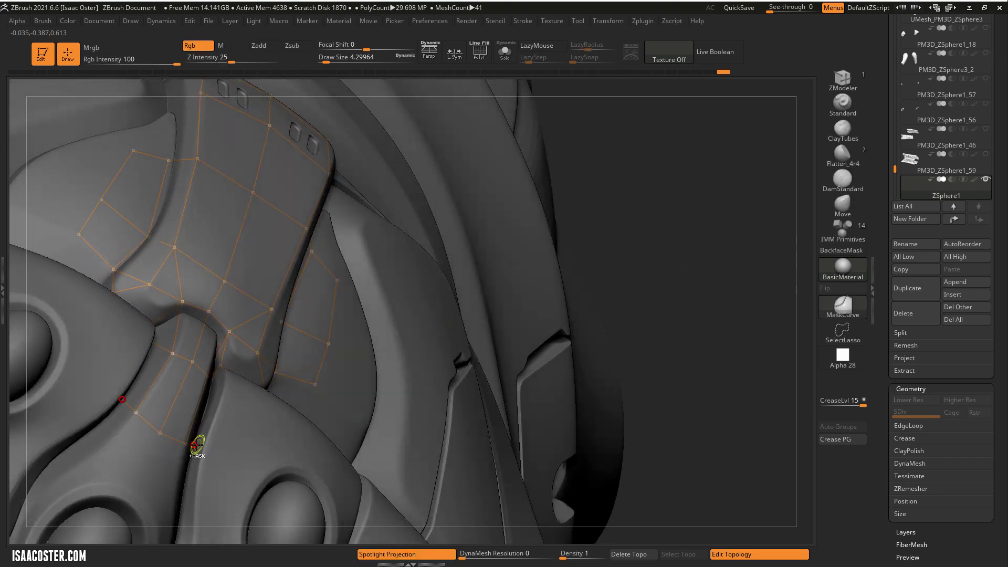
ctrl+click(197, 445)
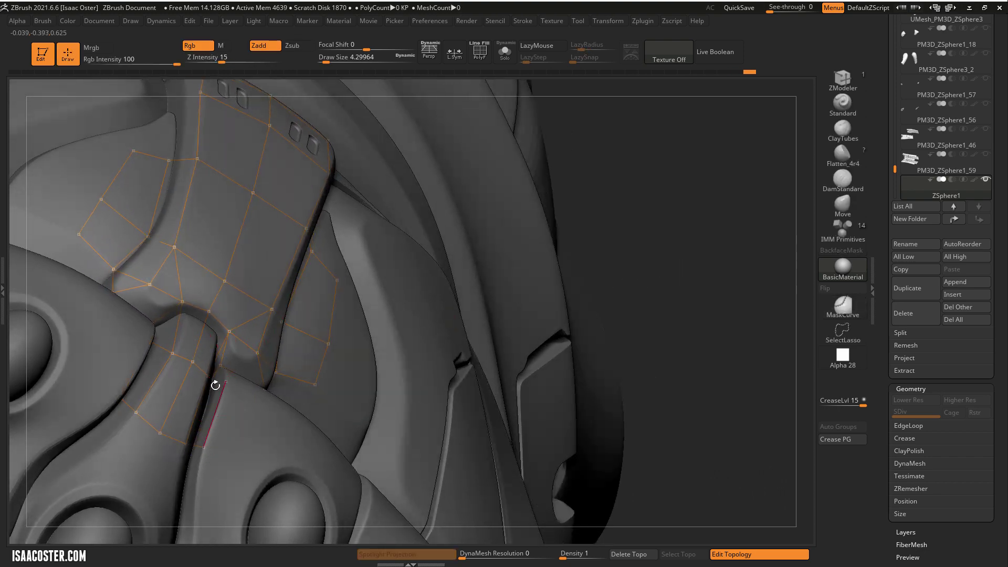
drag(494, 266, 611, 326)
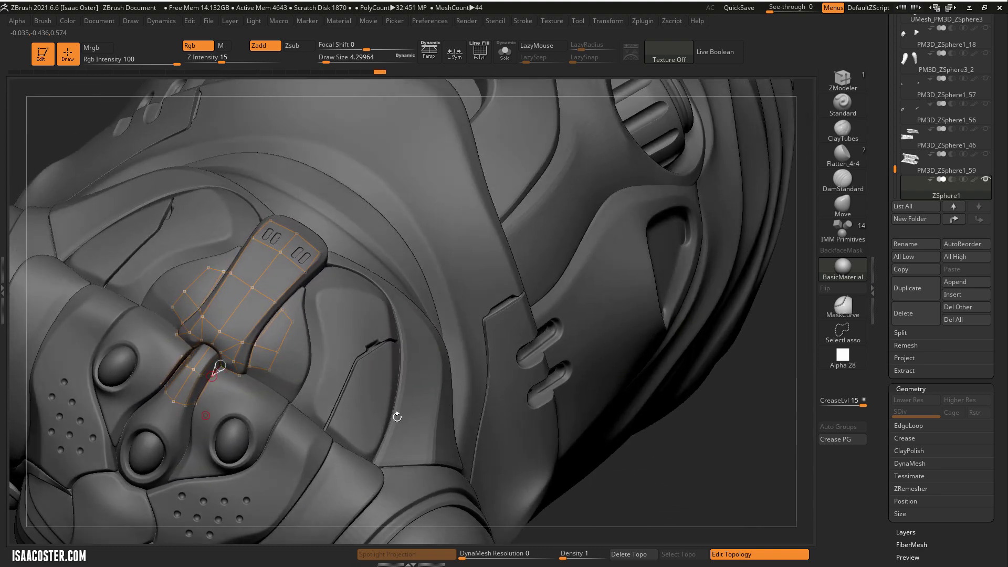
drag(692, 451, 525, 367)
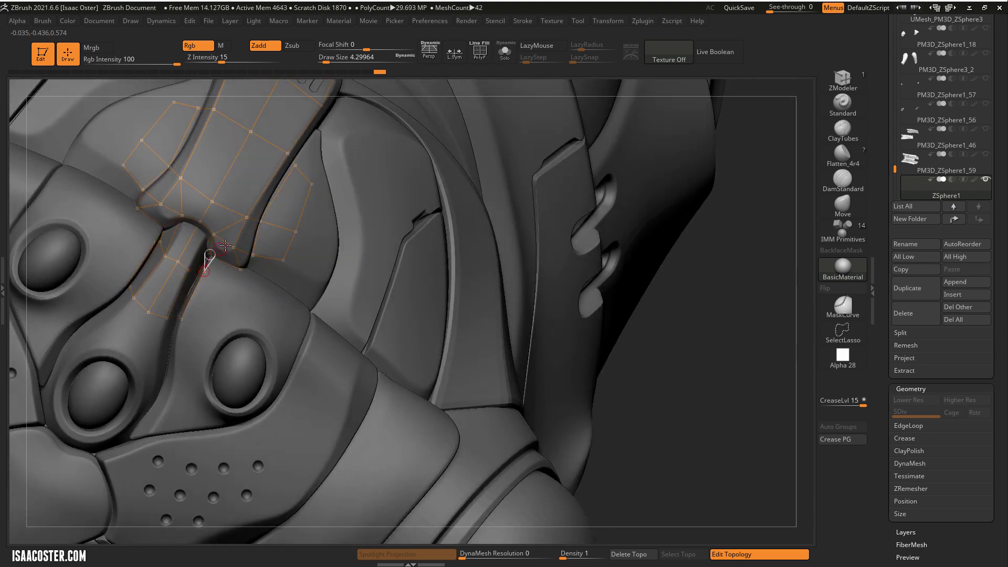
Select the topology point beside the narrow bridge and draw new points outward along the rear edge of the panel behind the small eye
ctrl+click(204, 272)
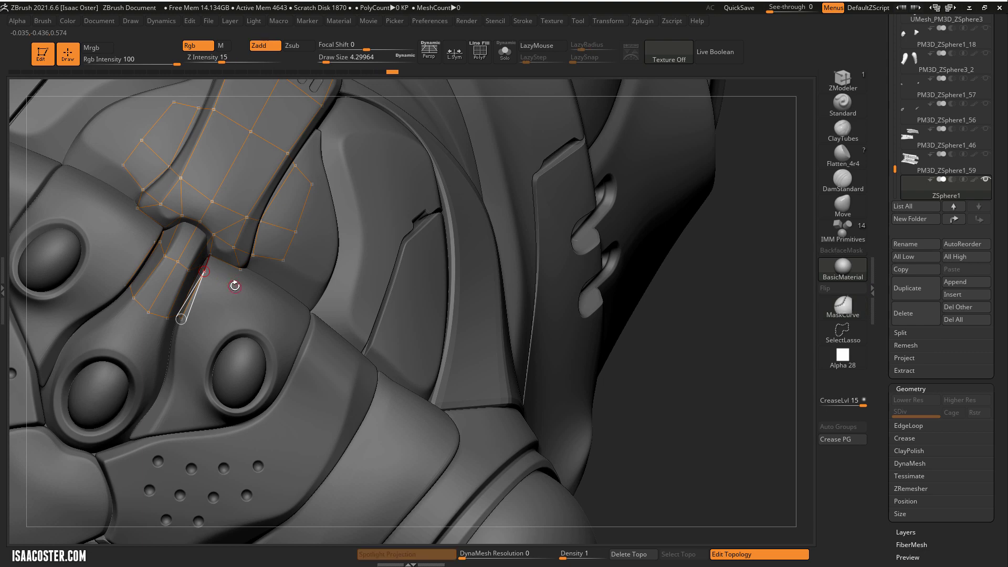
click(234, 286)
drag(694, 371, 588, 365)
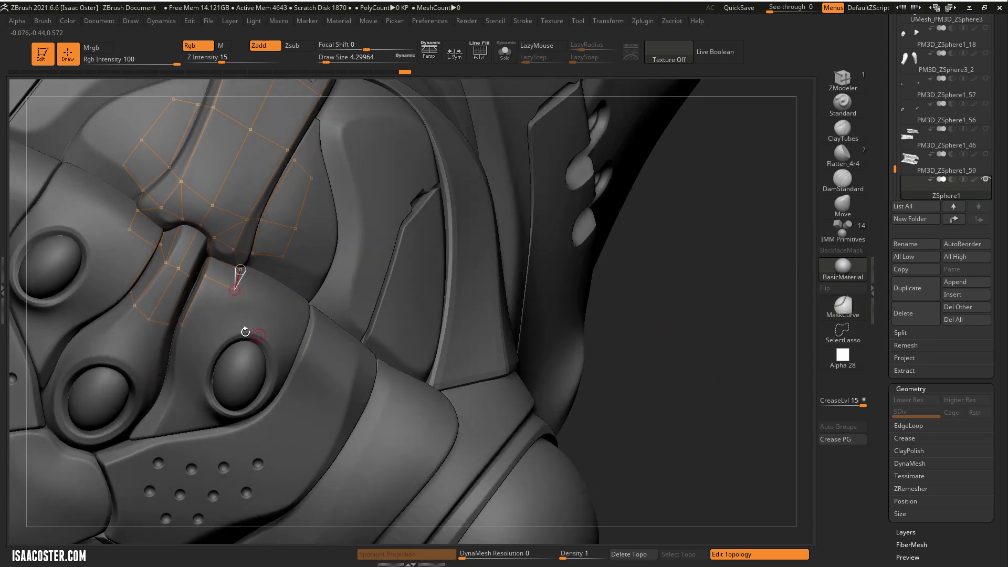
click(268, 300)
drag(589, 326, 547, 306)
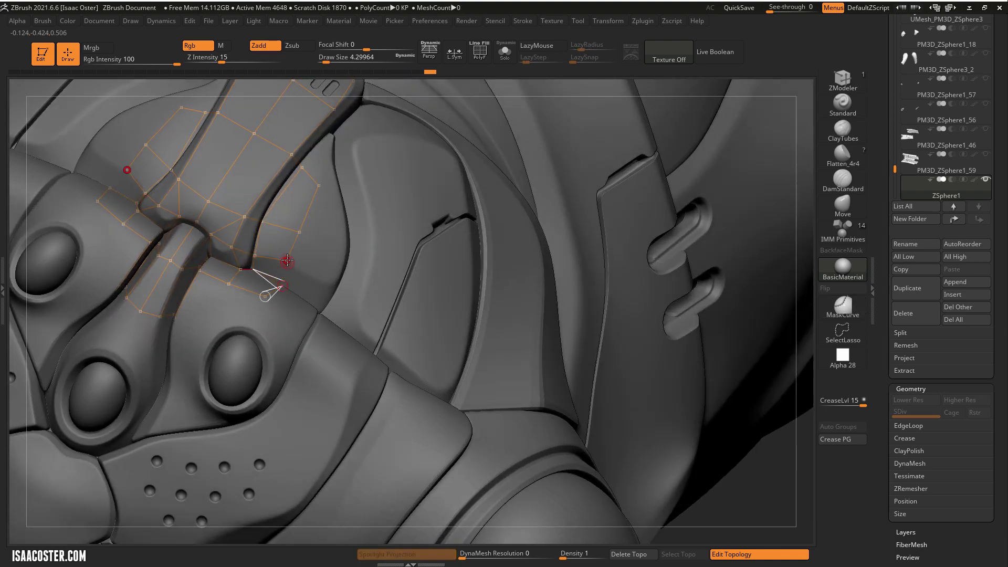
Examine the whole cicada model and the head topology from the rear, above, front and side
alt+drag(743, 463, 340, 255)
drag(193, 136, 503, 360)
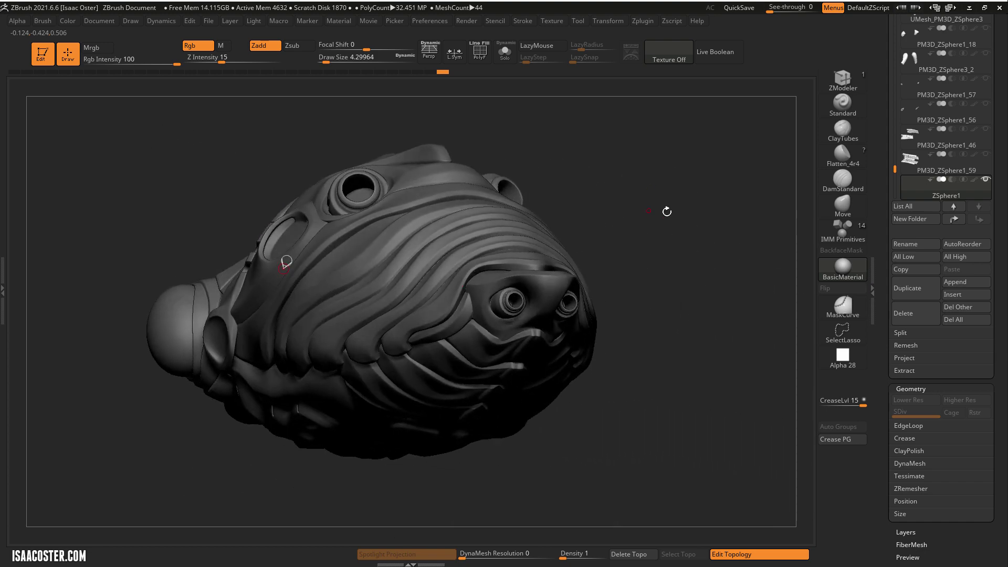
drag(667, 211, 395, 332)
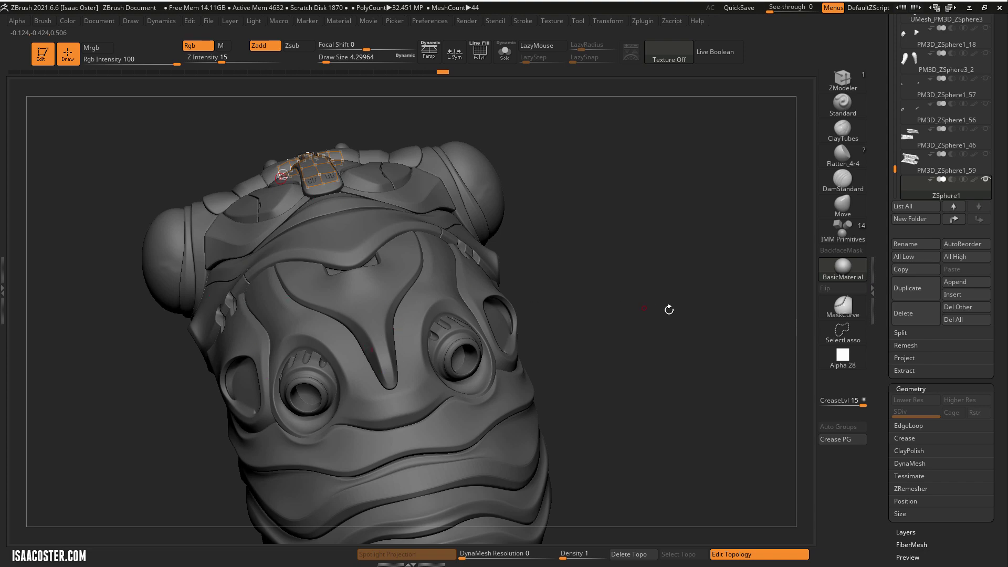
drag(669, 310, 374, 140)
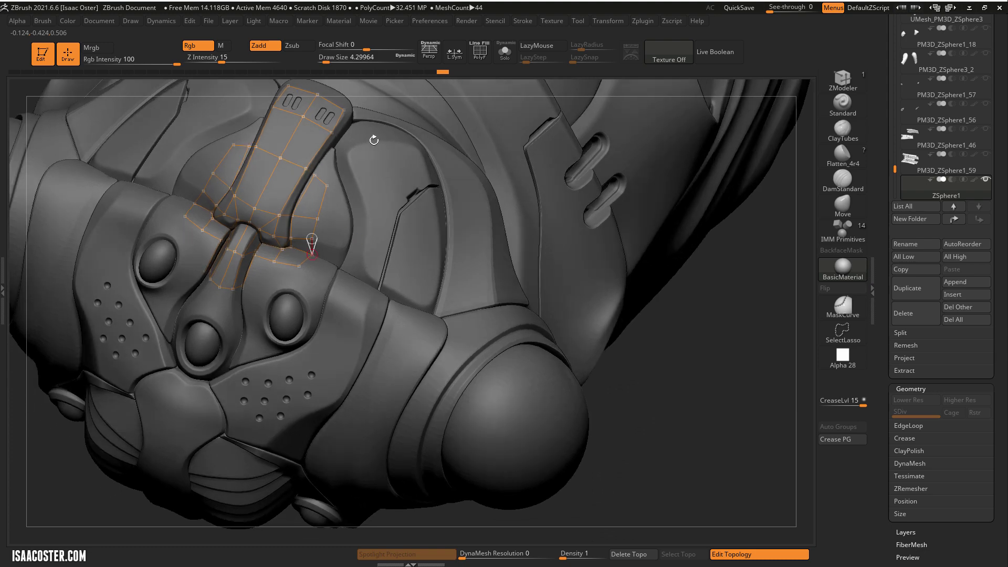
drag(704, 391, 375, 298)
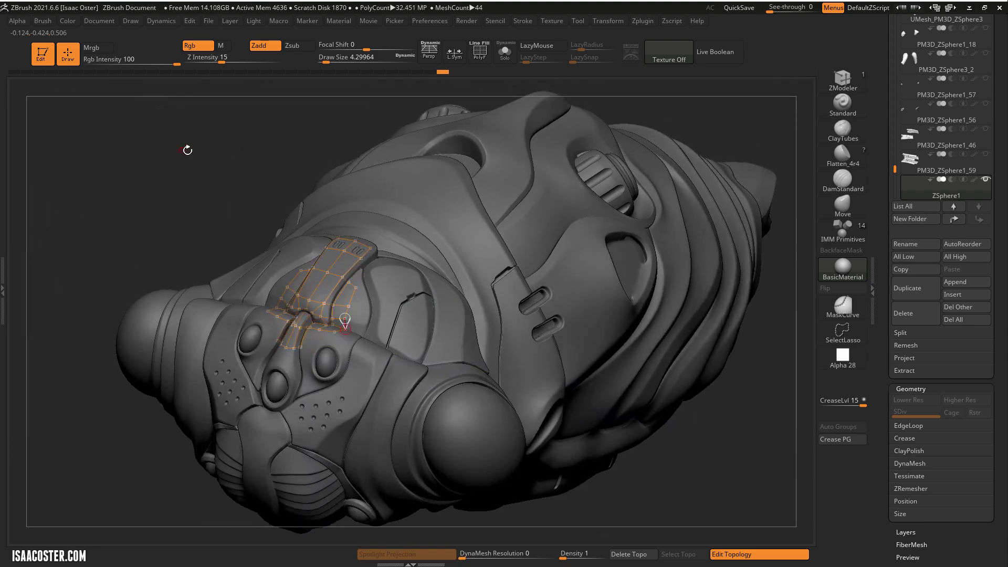
drag(187, 150, 347, 161)
mouse_move(179, 153)
mouse_down()
mouse_move(162, 151)
mouse_move(162, 163)
mouse_move(181, 144)
mouse_move(179, 171)
mouse_move(144, 143)
mouse_move(177, 151)
mouse_move(177, 128)
mouse_move(161, 155)
mouse_up()
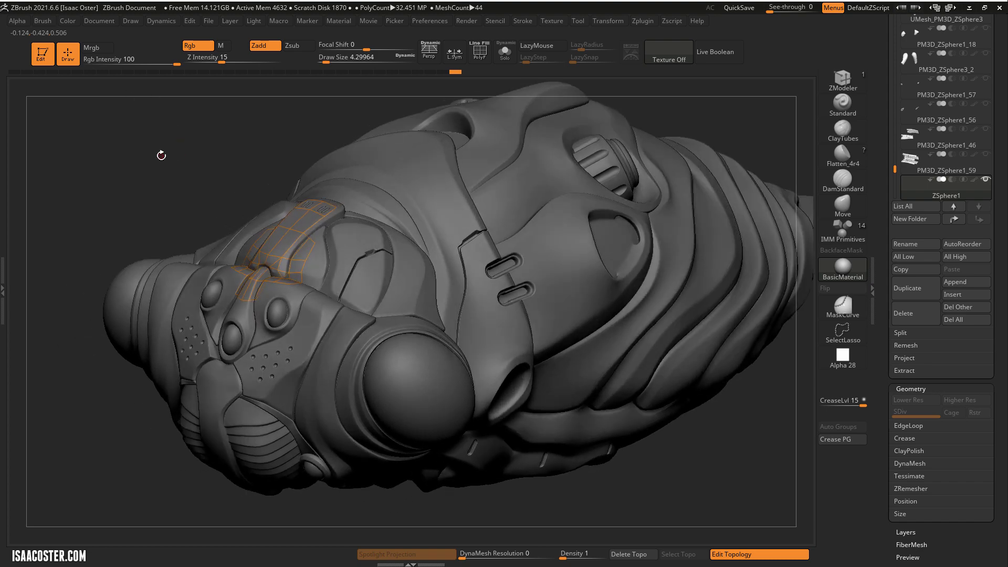